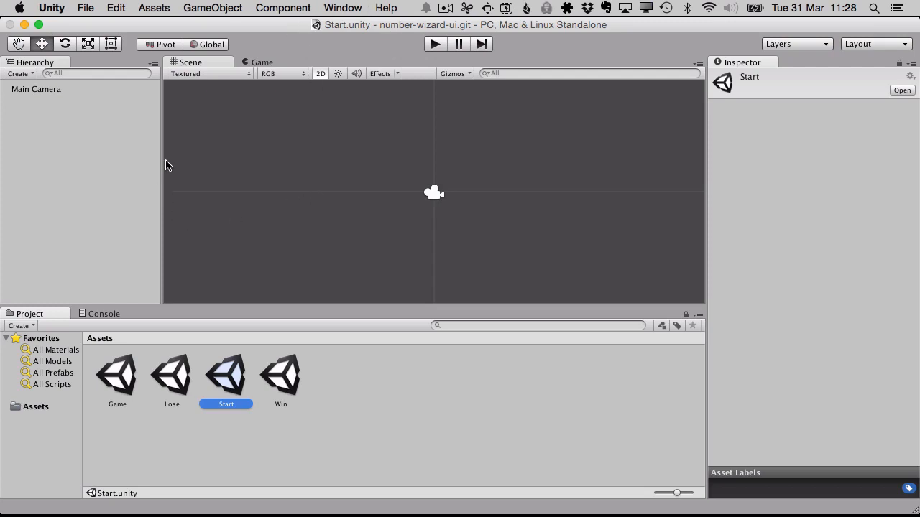
# - Add a UI Text object to the Start scene
pyautogui.click(118, 194)
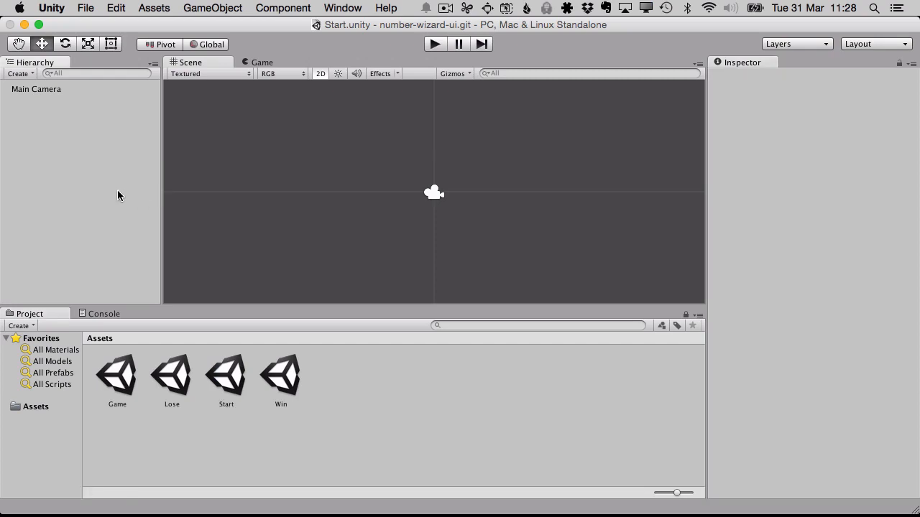
pyautogui.click(148, 9)
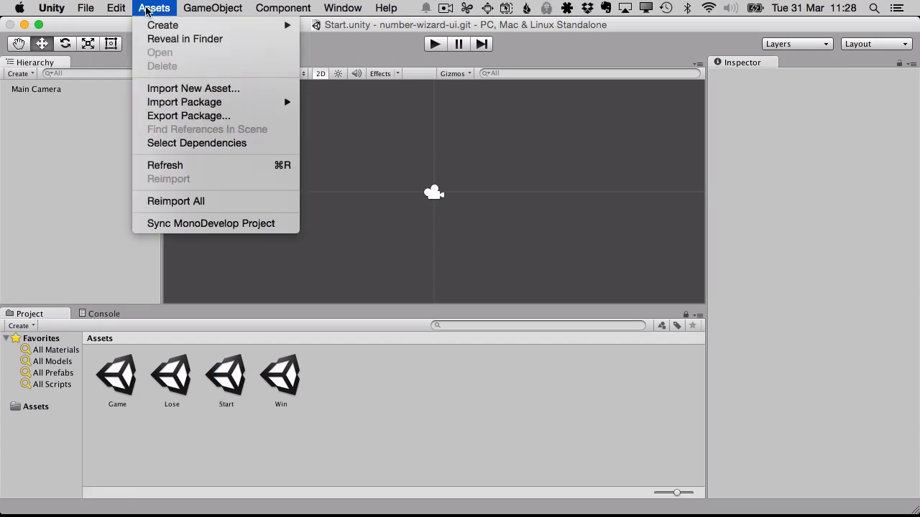
pyautogui.moveTo(190, 7)
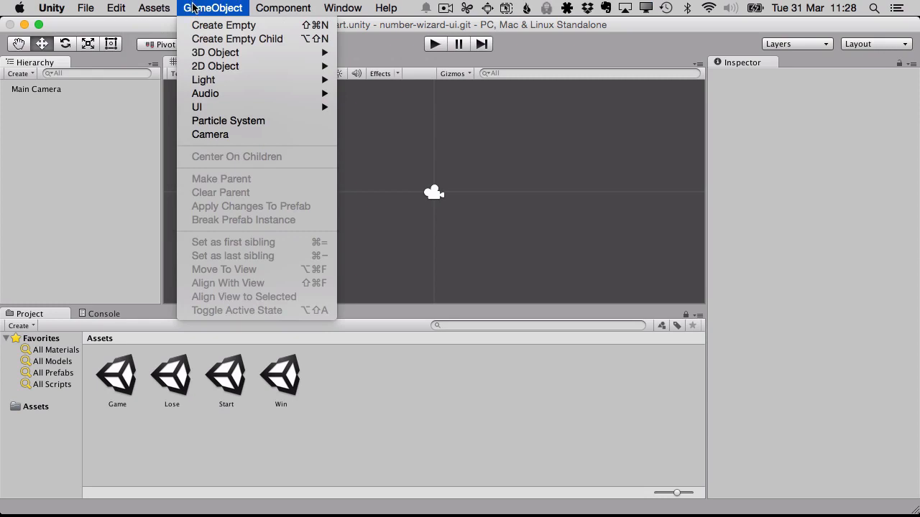
pyautogui.moveTo(247, 108)
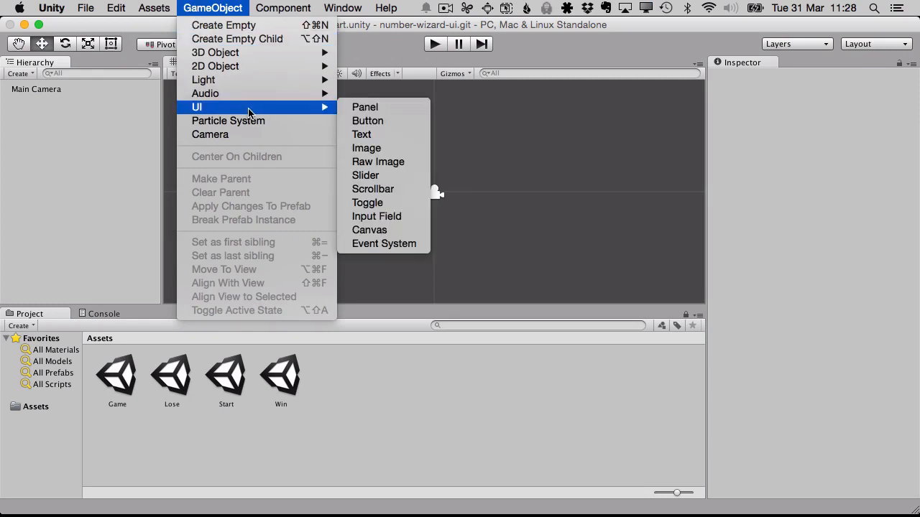
pyautogui.click(400, 135)
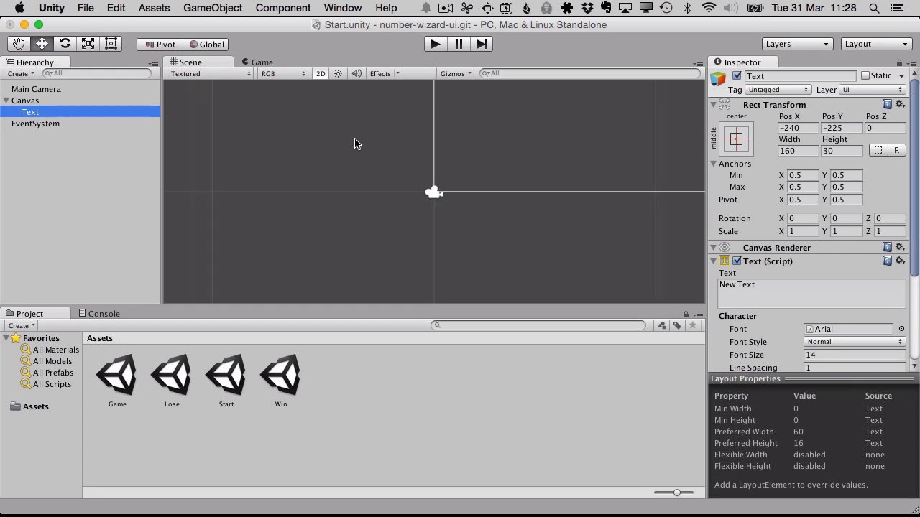
# - Select the Canvas and examine its full outline in the scene
pyautogui.click(56, 102)
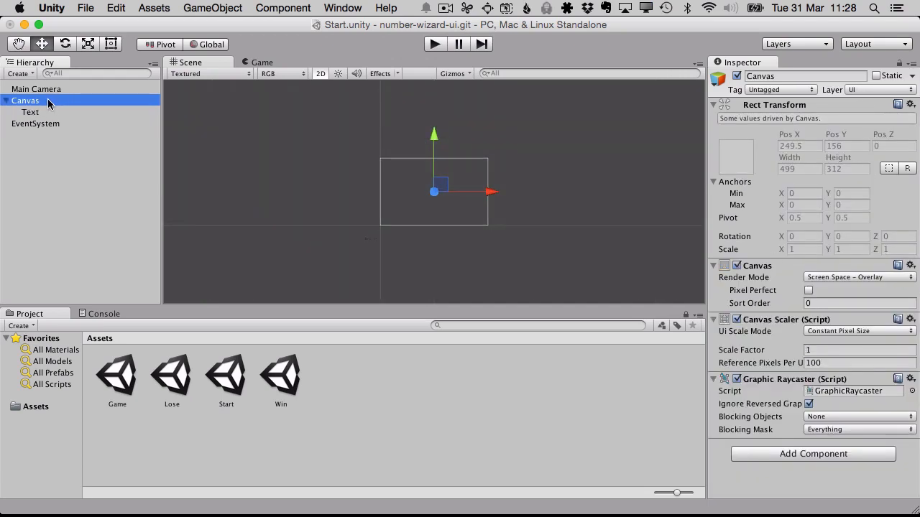
pyautogui.scroll(4, 424, 200)
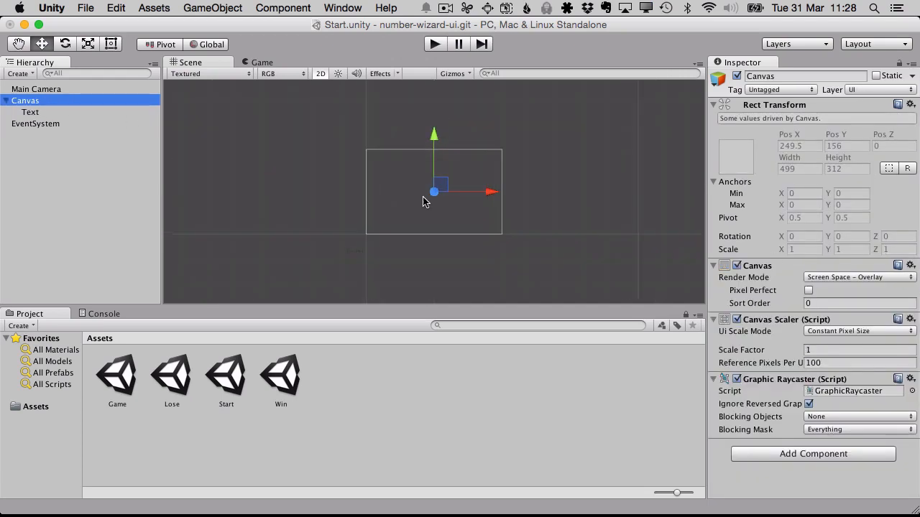
pyautogui.scroll(3, 424, 200)
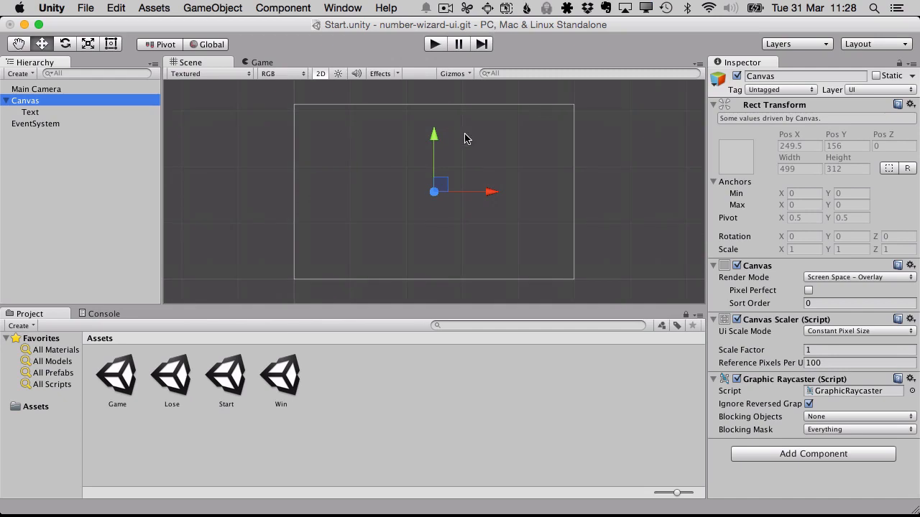
# - Collapse the Main Camera's Camera component and the Canvas's Graphic Raycaster and Canvas Scaler components
pyautogui.click(38, 90)
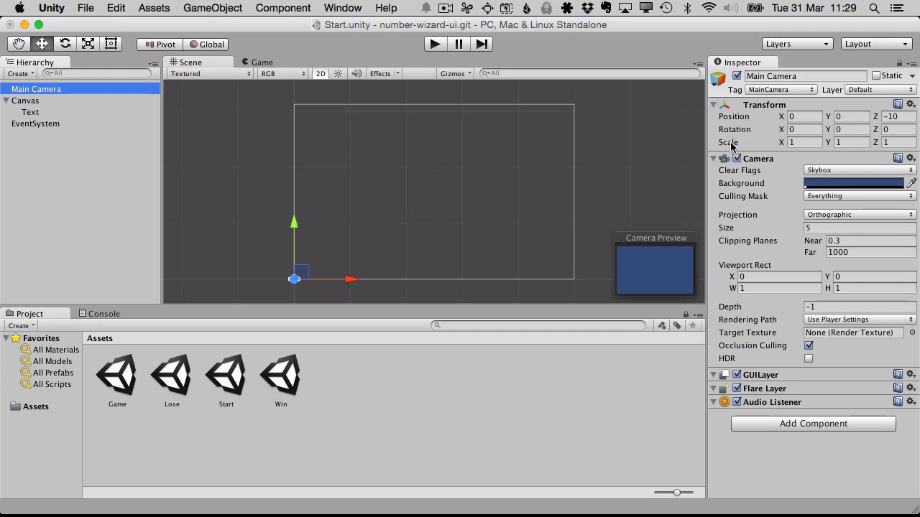
pyautogui.click(712, 160)
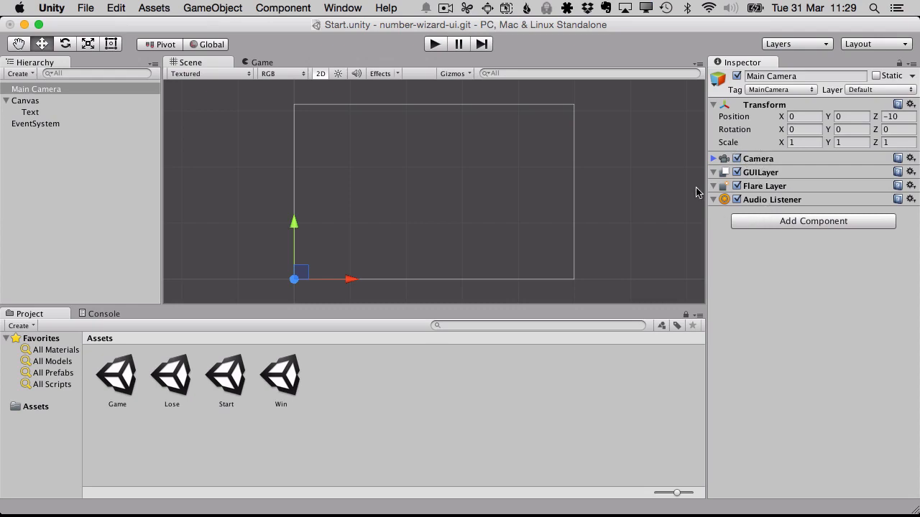
pyautogui.click(36, 101)
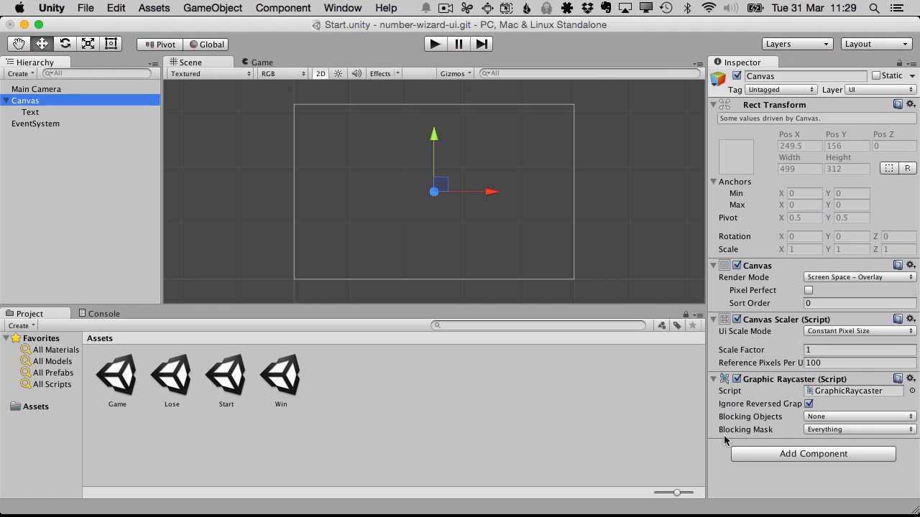
pyautogui.click(714, 380)
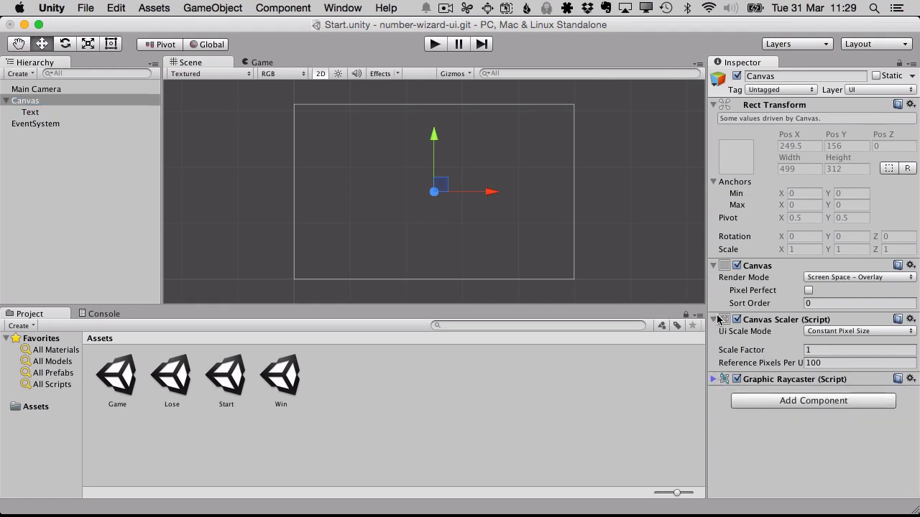
pyautogui.click(714, 320)
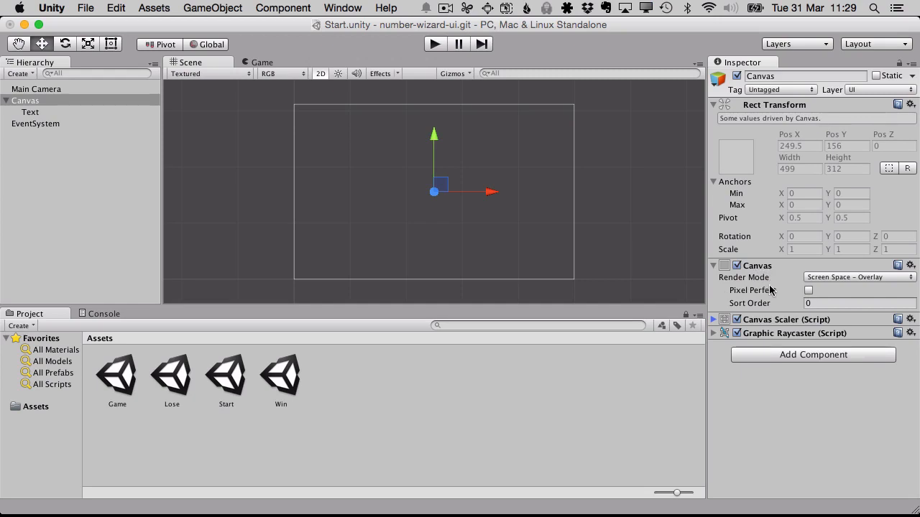
# - Review the Canvas component's render mode options, keeping Screen Space - Overlay and leaving the component expanded
pyautogui.click(842, 279)
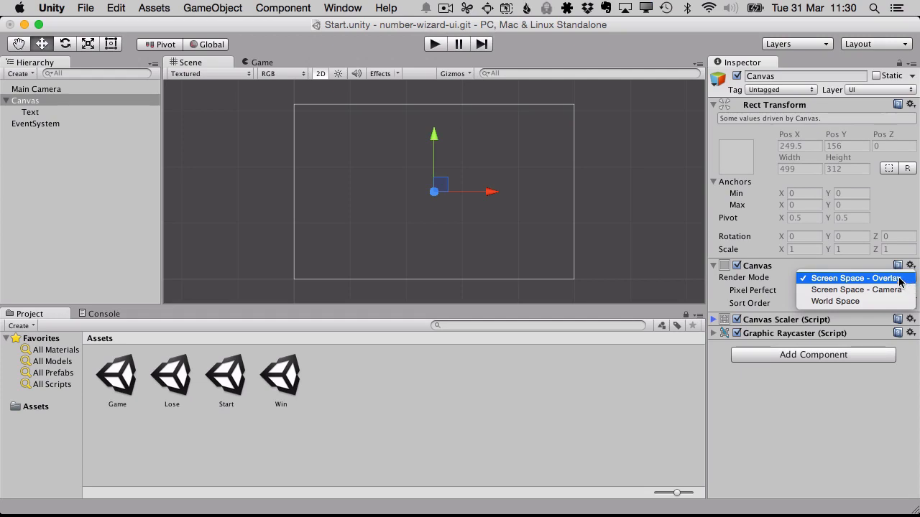
pyautogui.click(900, 279)
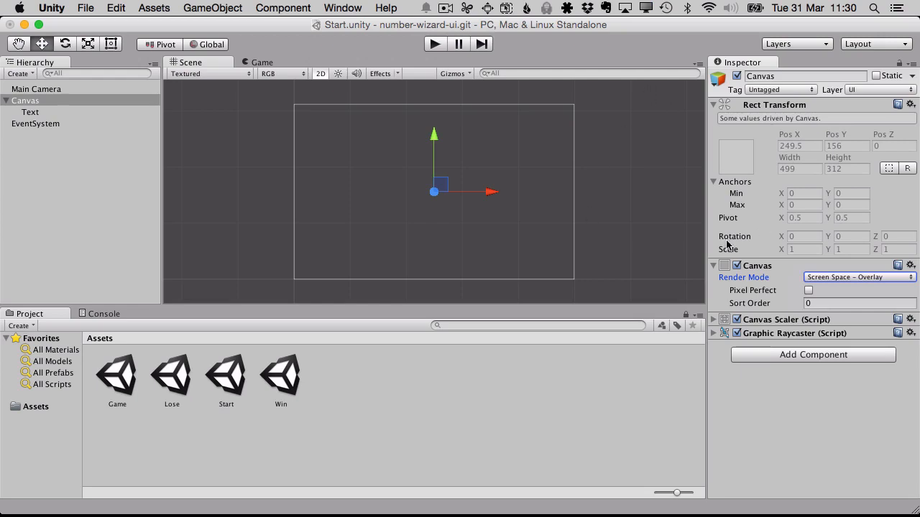
pyautogui.click(714, 267)
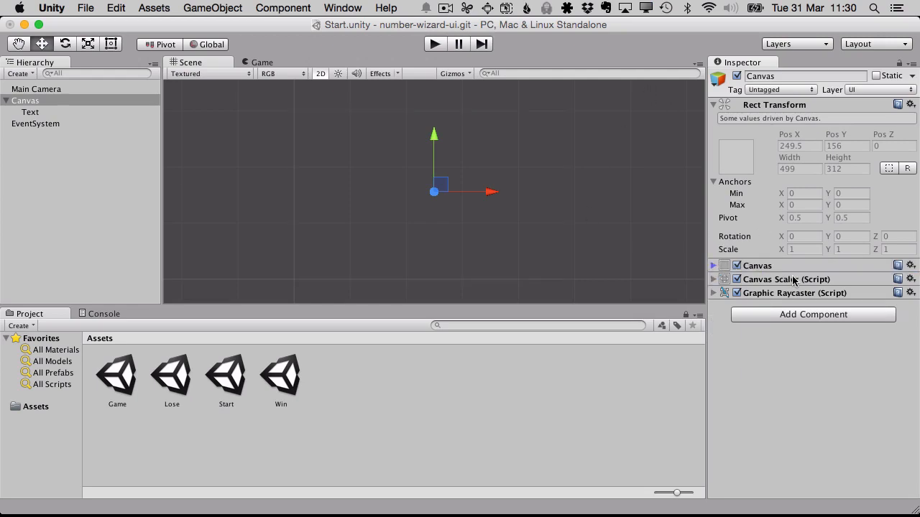
pyautogui.click(714, 266)
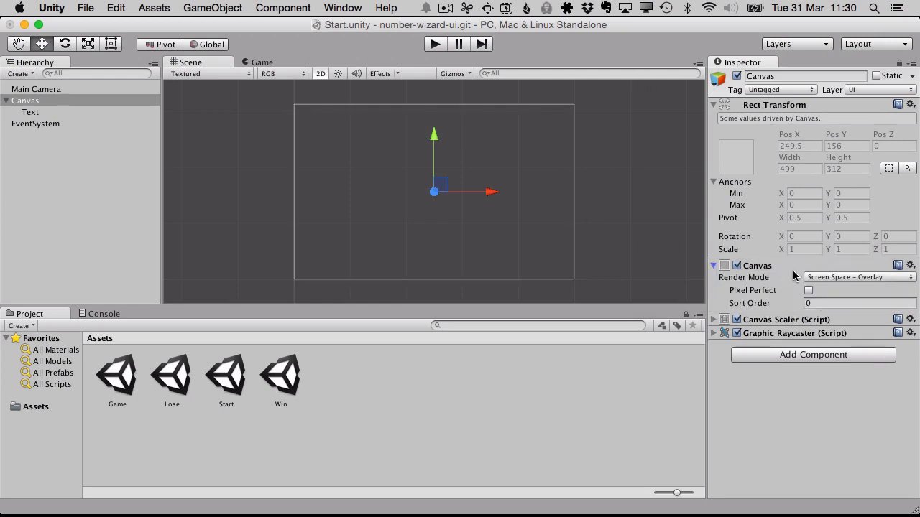
pyautogui.click(830, 278)
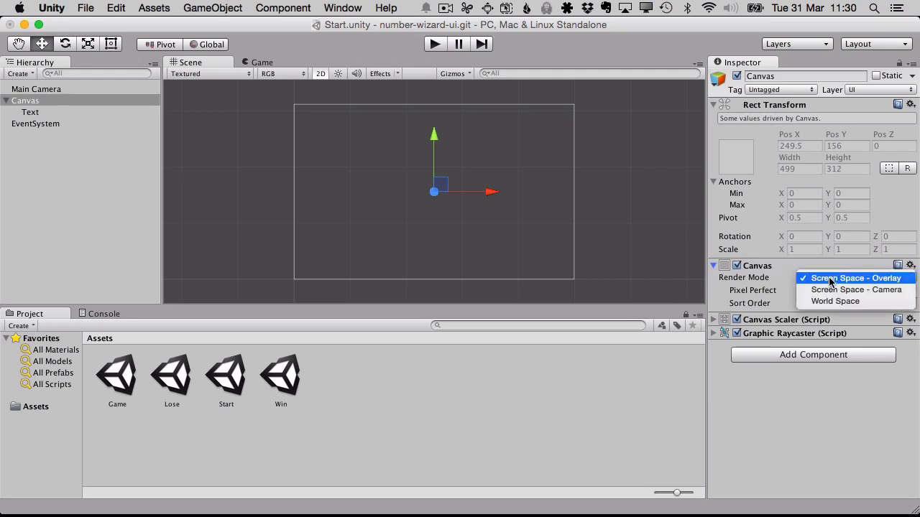
pyautogui.click(713, 269)
pyautogui.click(714, 267)
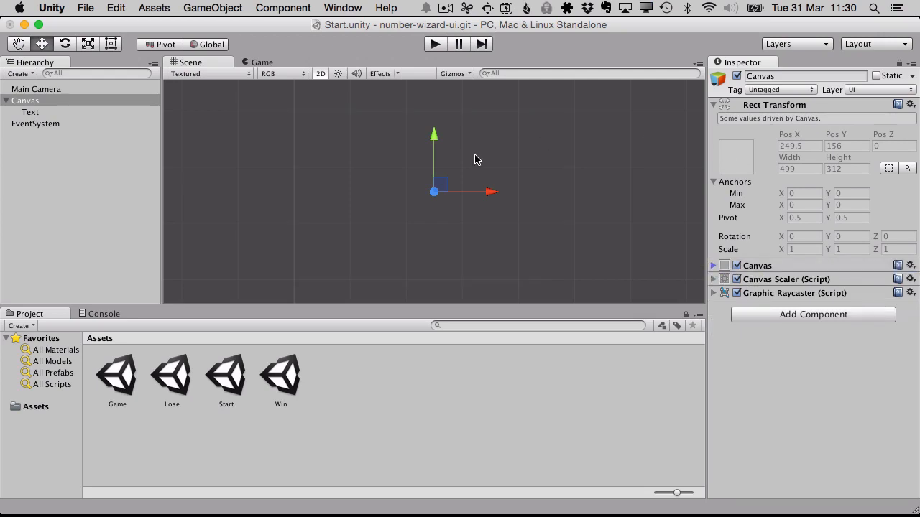
pyautogui.click(714, 265)
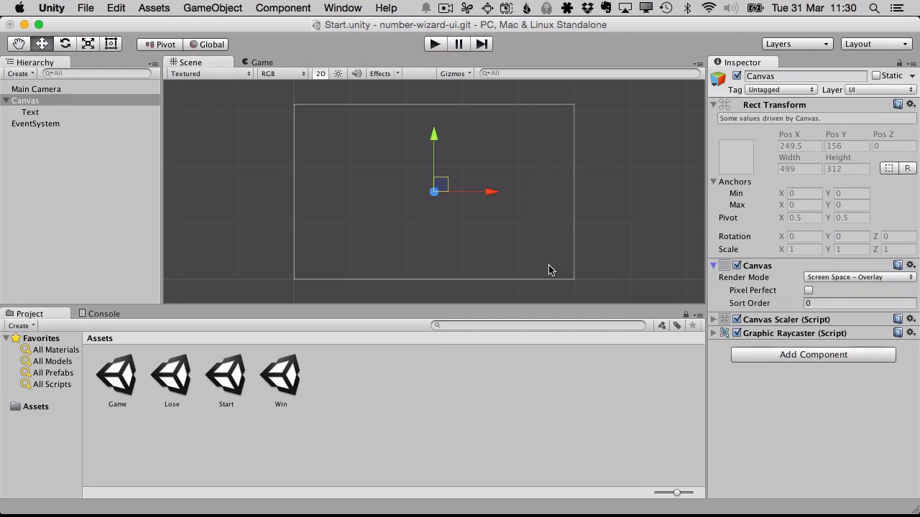
# - Move the Text object inside the canvas, slightly above its centre, to about X 13, Y 49
pyautogui.click(89, 113)
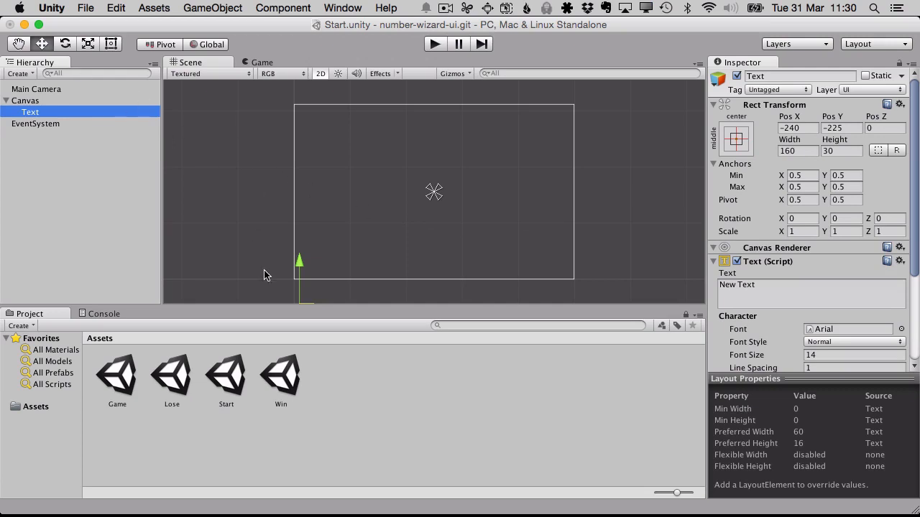
pyautogui.scroll(-1, 275, 269)
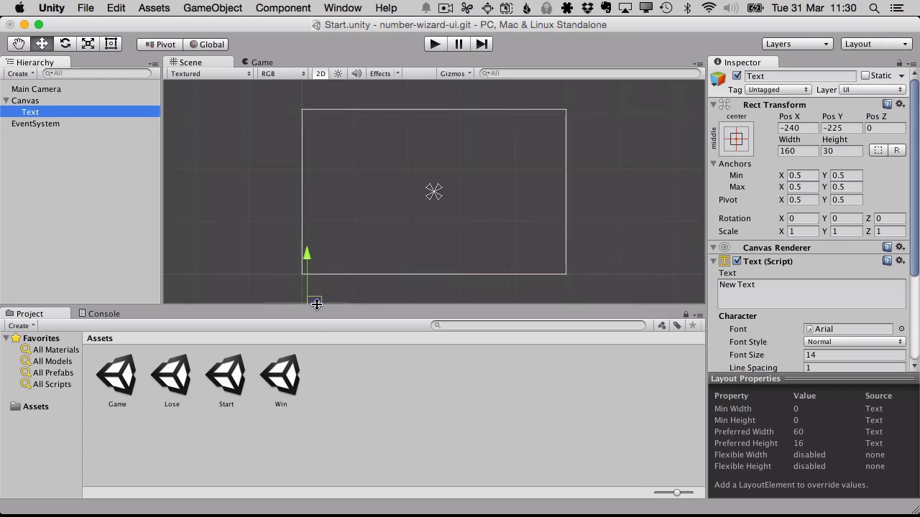
pyautogui.moveTo(317, 304); pyautogui.dragTo(451, 160)
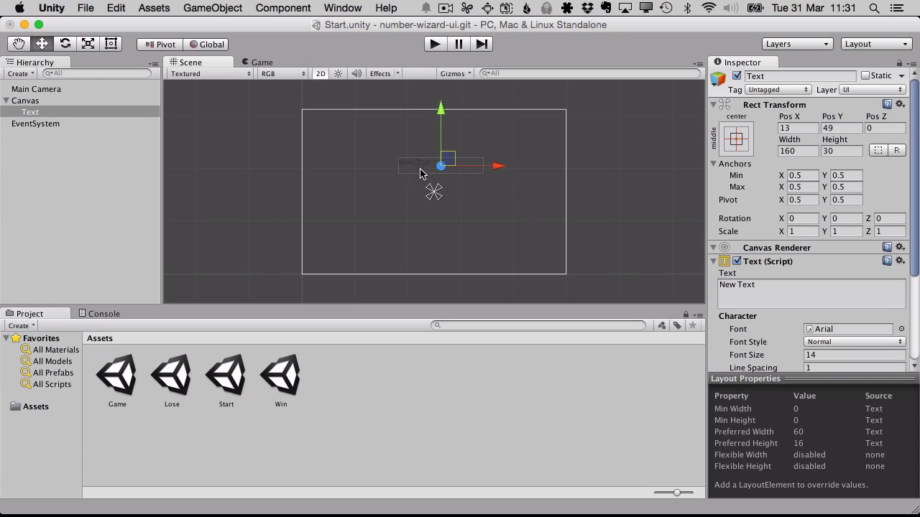
# - Examine the text and its bounding frame up close and in relation to the canvas outline
pyautogui.scroll(6, 421, 173)
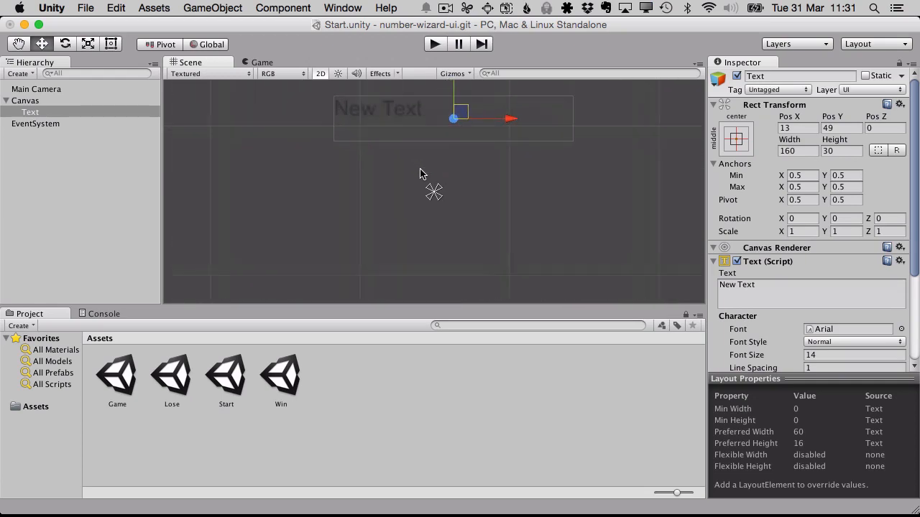
pyautogui.moveTo(420, 172); pyautogui.dragTo(421, 261, button='middle')
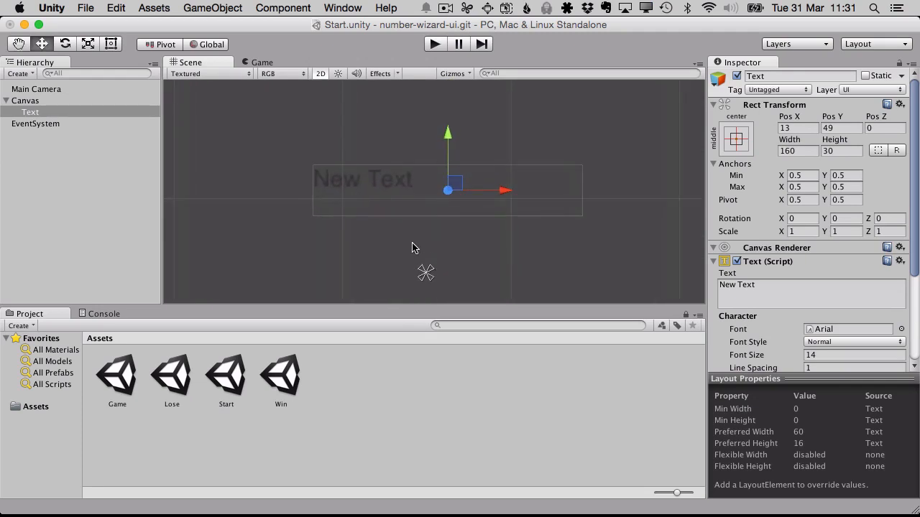
pyautogui.scroll(2, 412, 248)
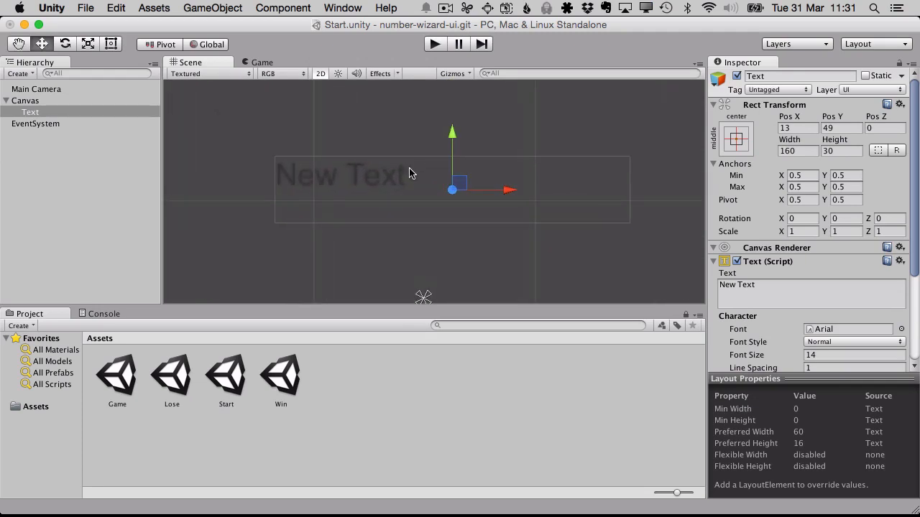
pyautogui.scroll(-5, 420, 177)
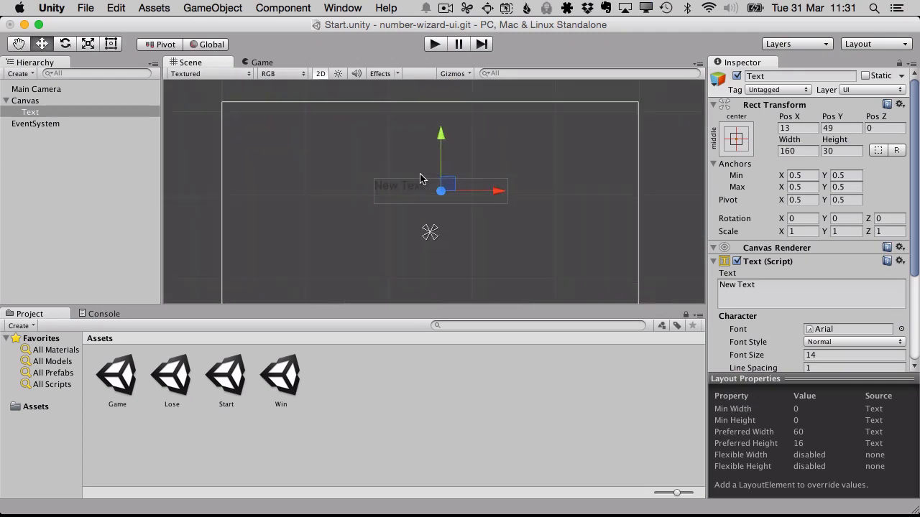
pyautogui.scroll(-1, 421, 178)
pyautogui.moveTo(421, 178); pyautogui.dragTo(401, 142, button='middle')
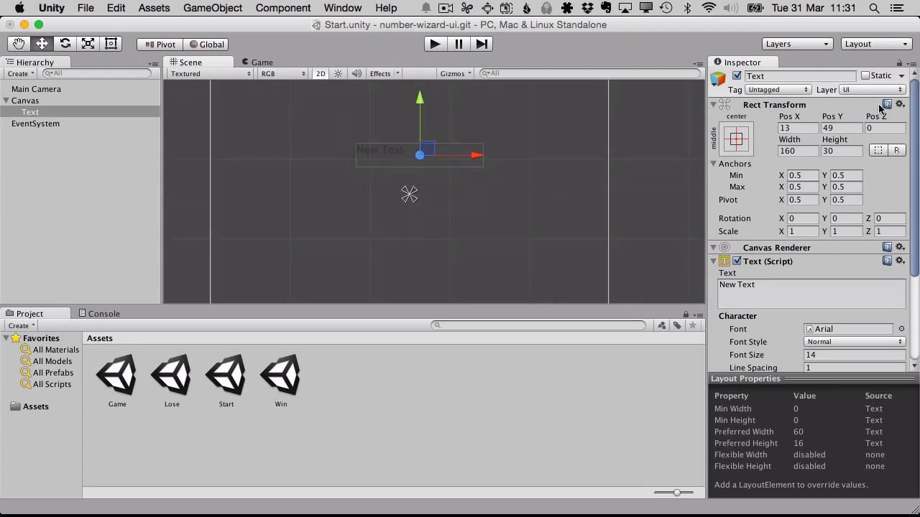
pyautogui.scroll(-1, 458, 186)
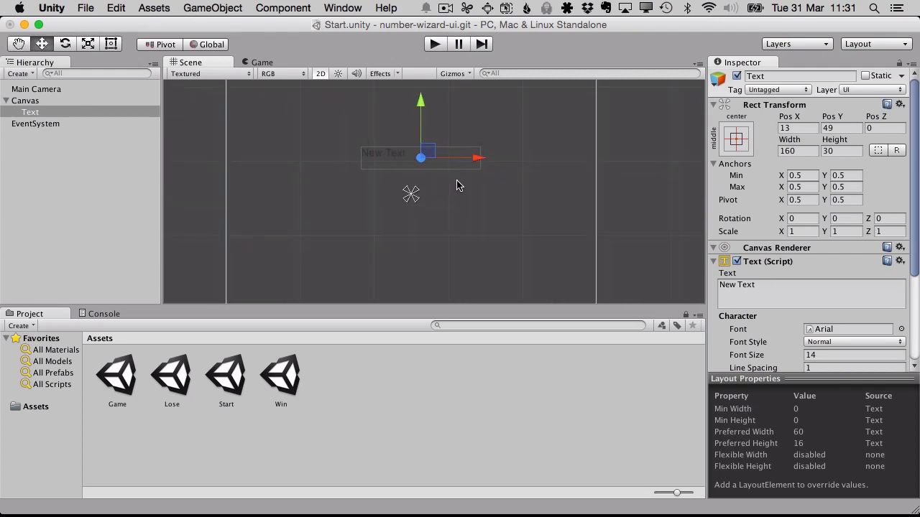
pyautogui.scroll(-1, 458, 186)
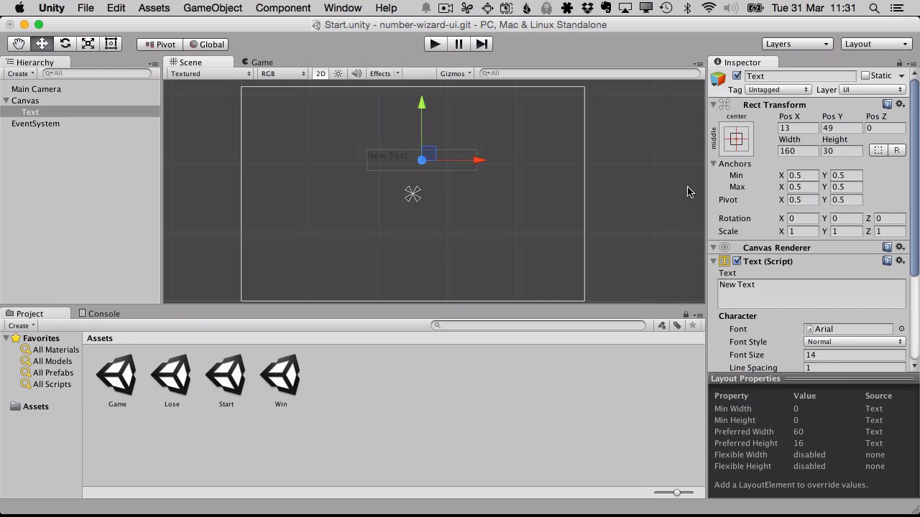
# - Look over the Text object's anchor presets without changing them, and switch to the Rect tool
pyautogui.click(740, 142)
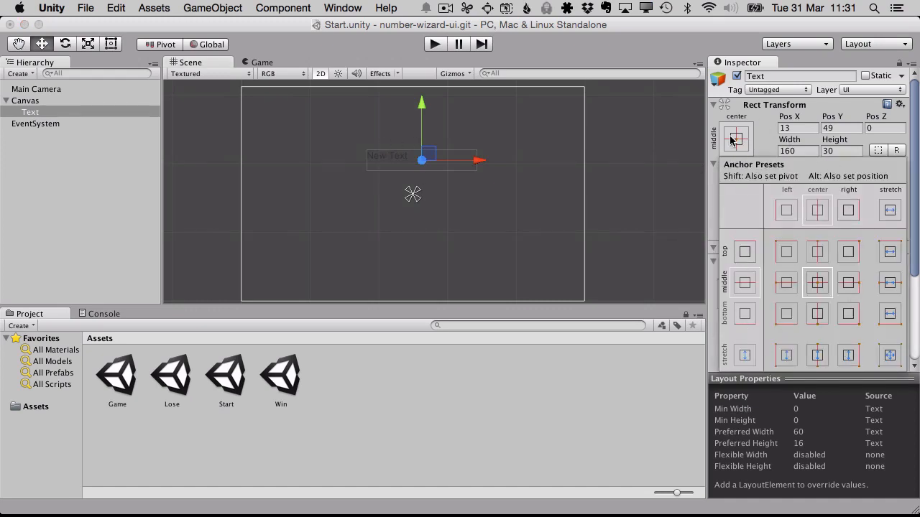
pyautogui.click(731, 142)
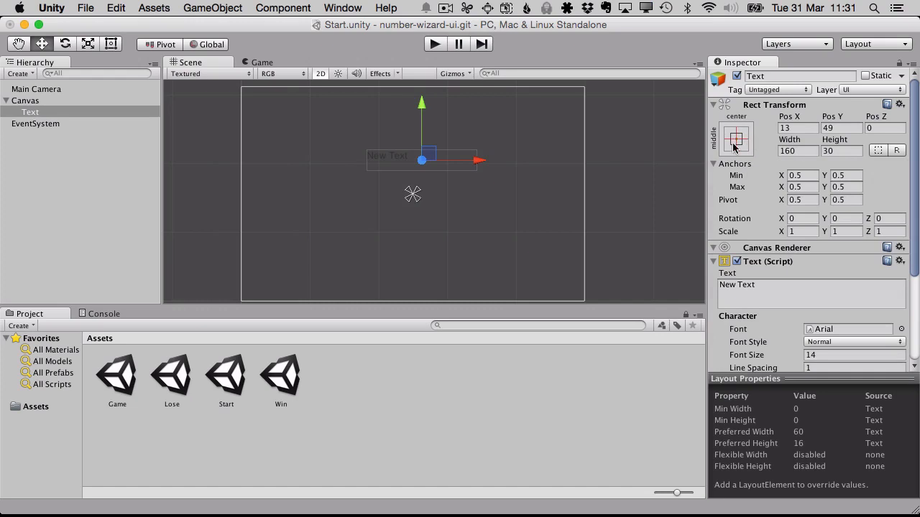
pyautogui.click(738, 142)
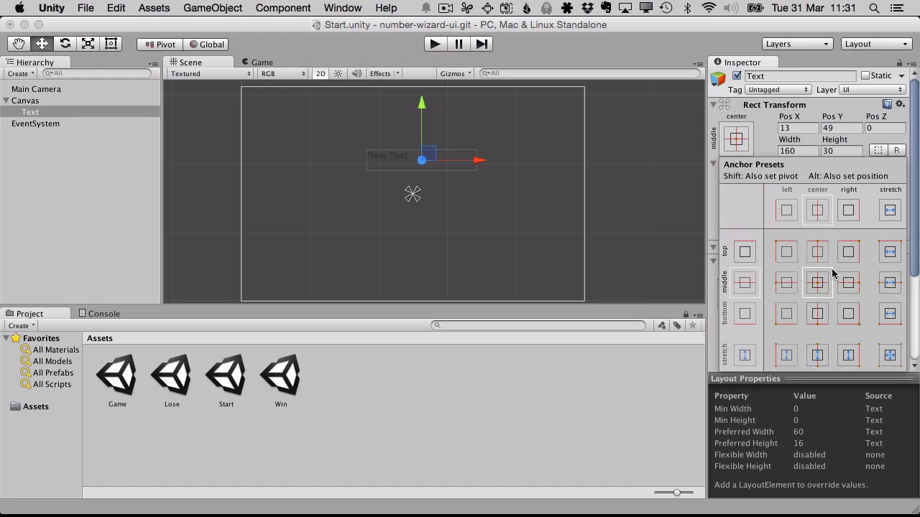
pyautogui.click(615, 159)
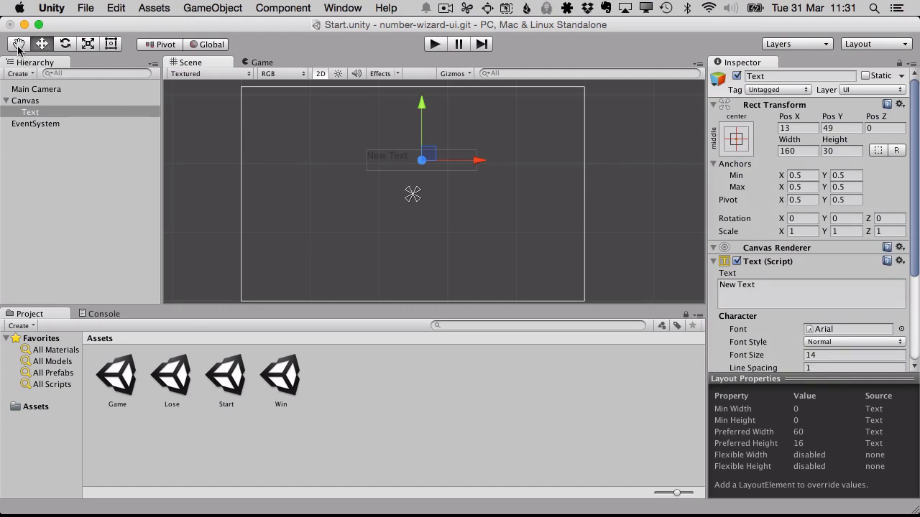
pyautogui.click(111, 45)
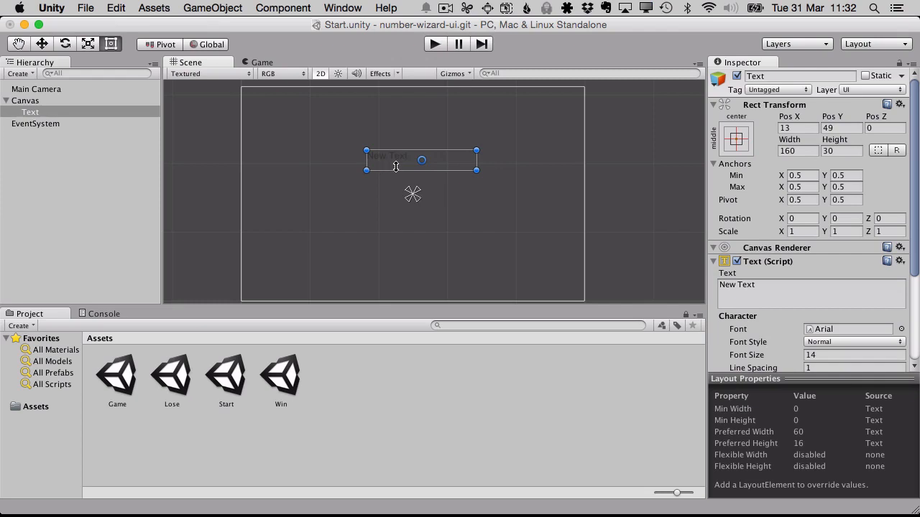
# - Move the Text object toward the canvas's upper right and resize its frame to about 147 by 60, centred near X 104, Y 65
pyautogui.moveTo(400, 163); pyautogui.dragTo(475, 143)
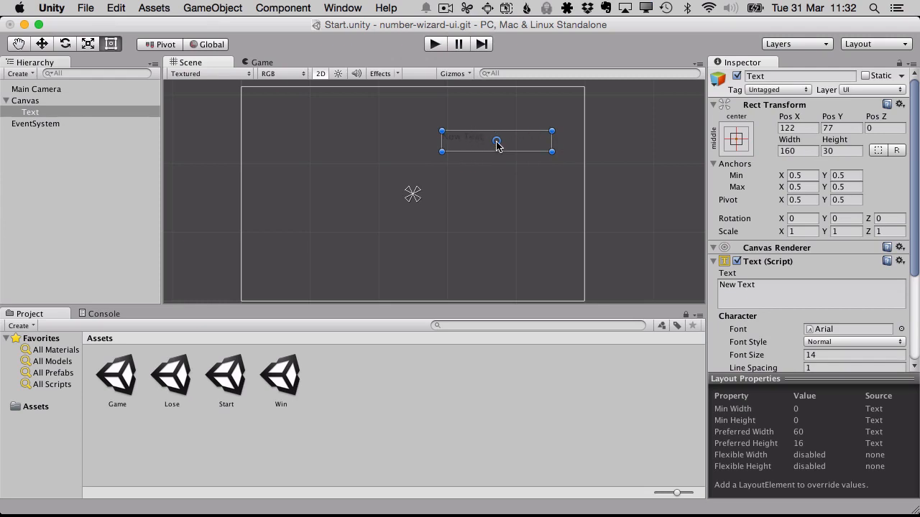
pyautogui.moveTo(497, 144)
pyautogui.mouseDown()
pyautogui.moveTo(512, 145)
pyautogui.moveTo(487, 142)
pyautogui.moveTo(510, 141)
pyautogui.moveTo(488, 142)
pyautogui.moveTo(498, 143)
pyautogui.mouseUp()
pyautogui.moveTo(441, 151); pyautogui.dragTo(458, 140)
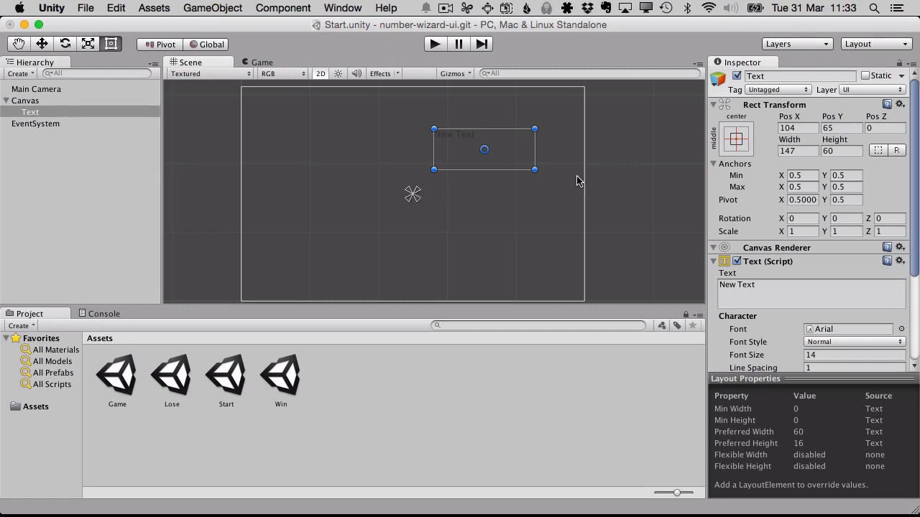
# - Try the bottom-center, middle-left and middle-stretch anchor presets on the Text object, going back to middle-center
pyautogui.click(736, 140)
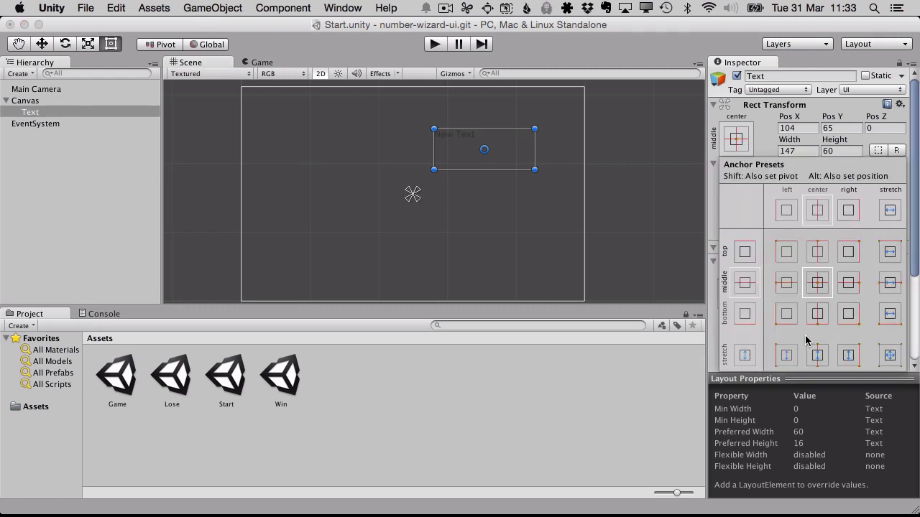
pyautogui.click(817, 313)
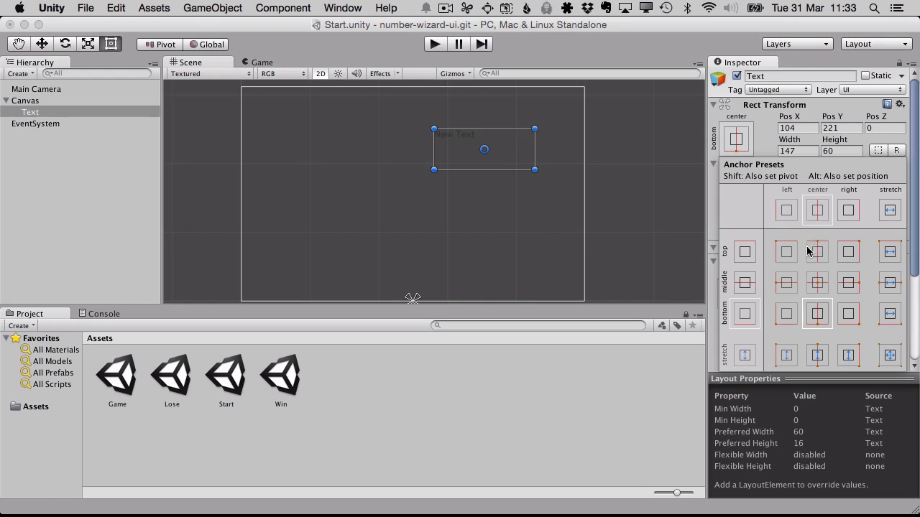
pyautogui.click(776, 286)
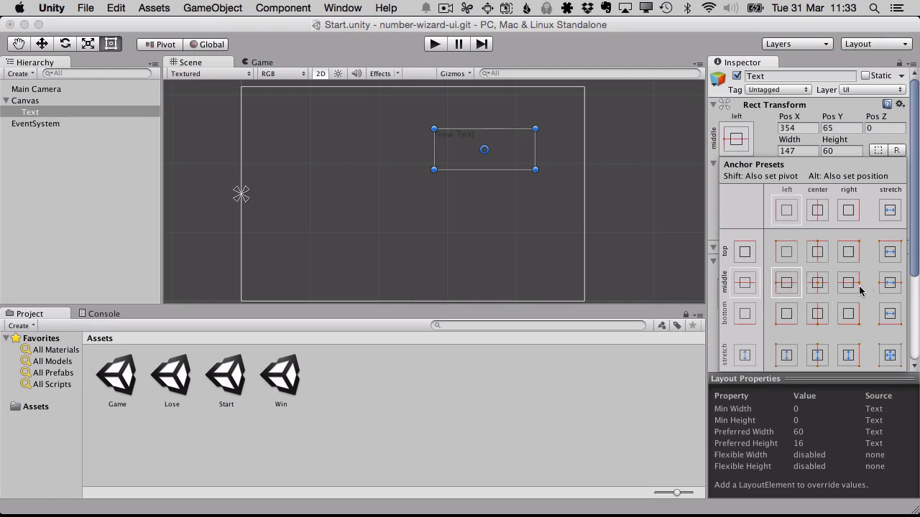
pyautogui.click(817, 284)
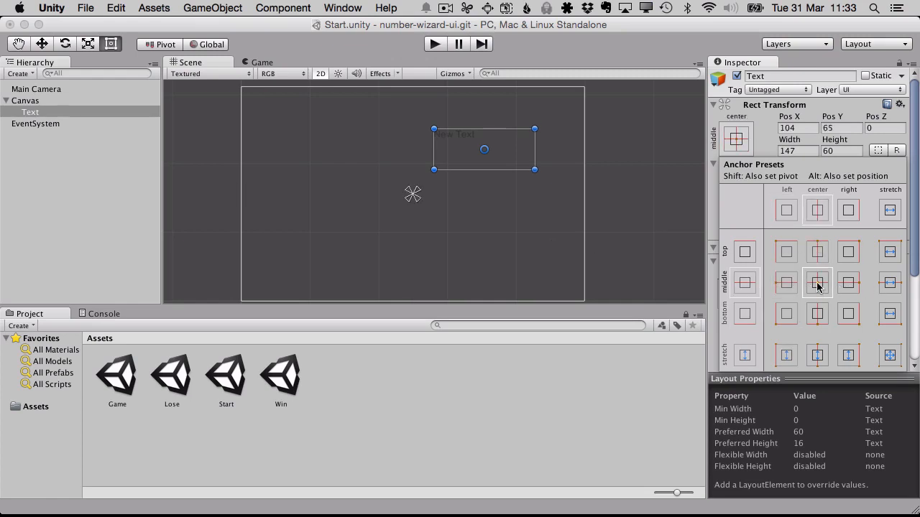
pyautogui.click(889, 283)
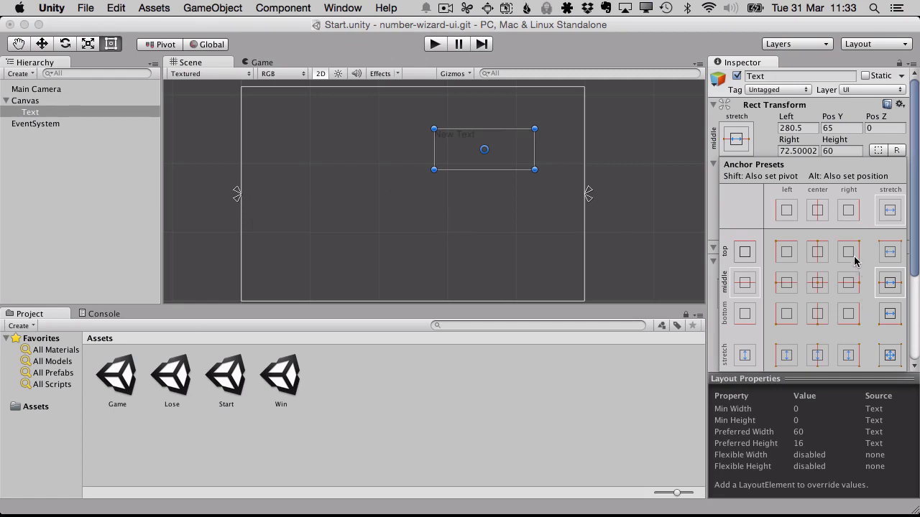
pyautogui.click(821, 291)
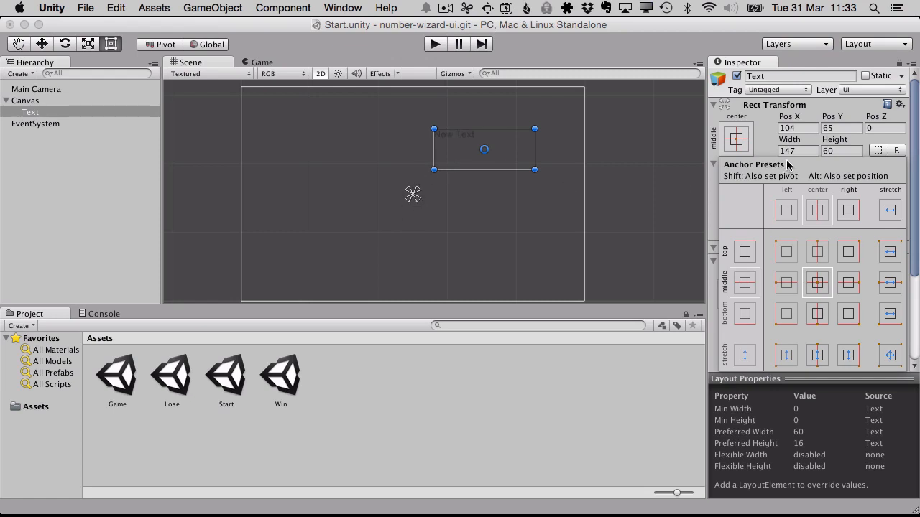
# - Examine how the anchor presets change when they also set the pivot or the position, and close the presets
pyautogui.press('shift')
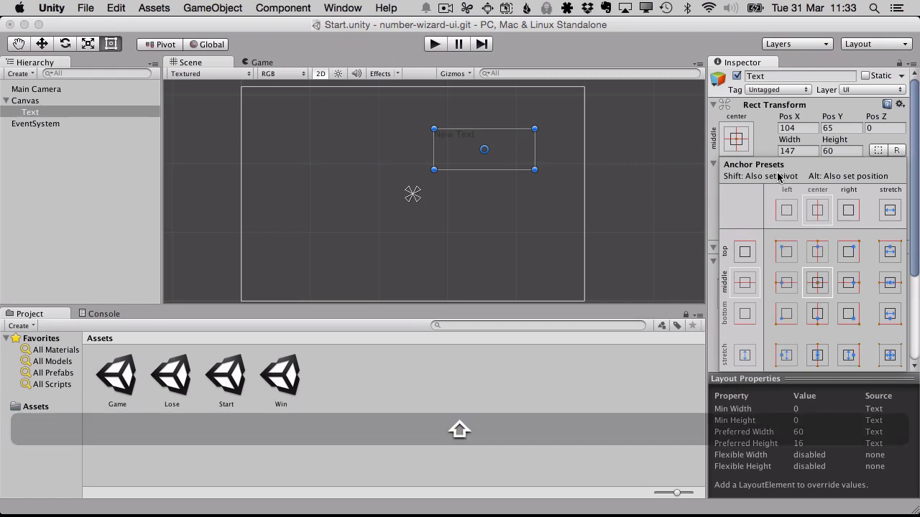
pyautogui.hotkey('alt', 'shift')
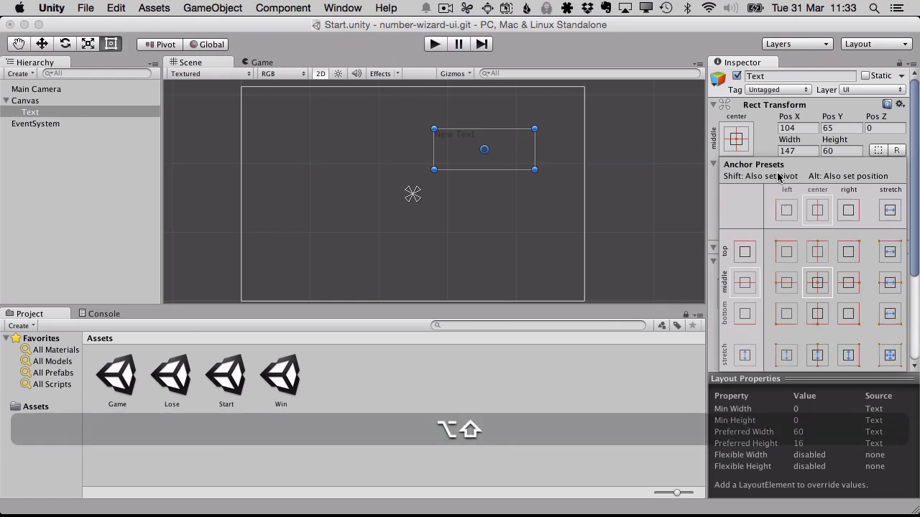
pyautogui.hotkey('alt', 'shift')
pyautogui.hotkey('alt', 'shift')
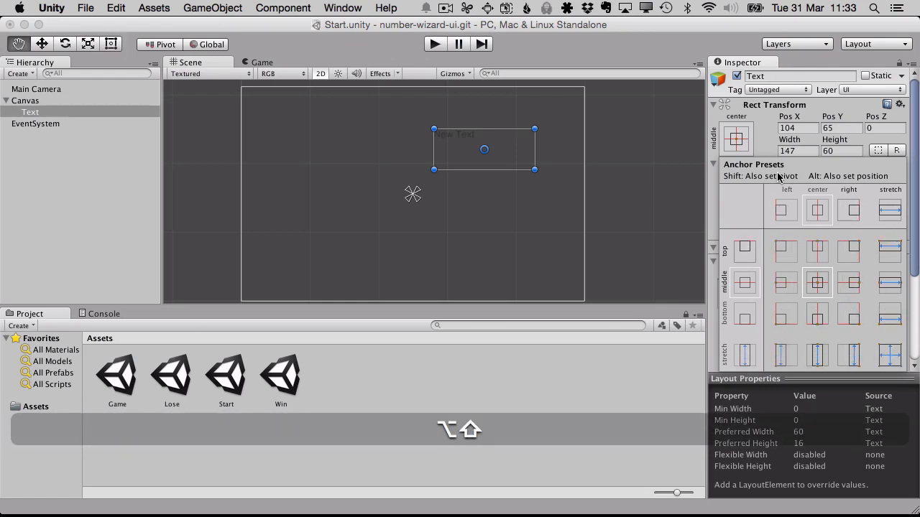
pyautogui.hotkey('alt', 'shift')
pyautogui.hotkey('alt', 'shift')
pyautogui.hotkey('alt', 'shift')
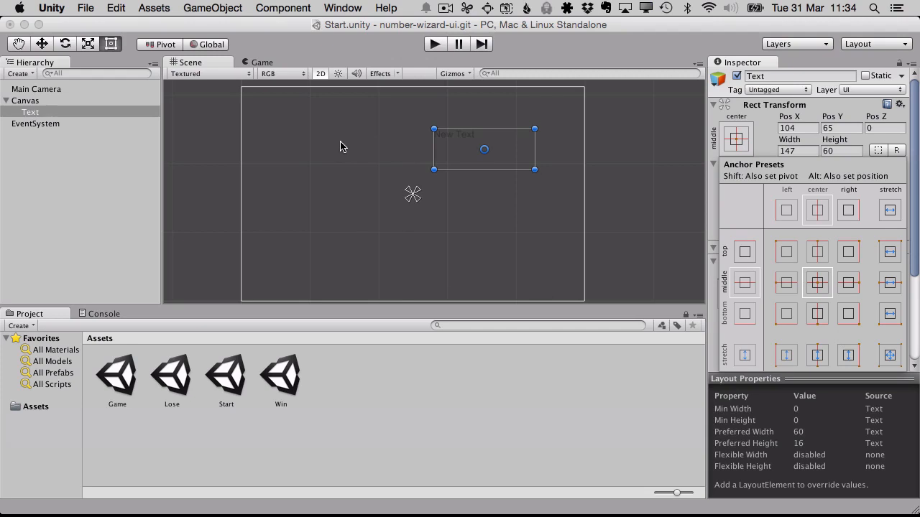
pyautogui.click(742, 144)
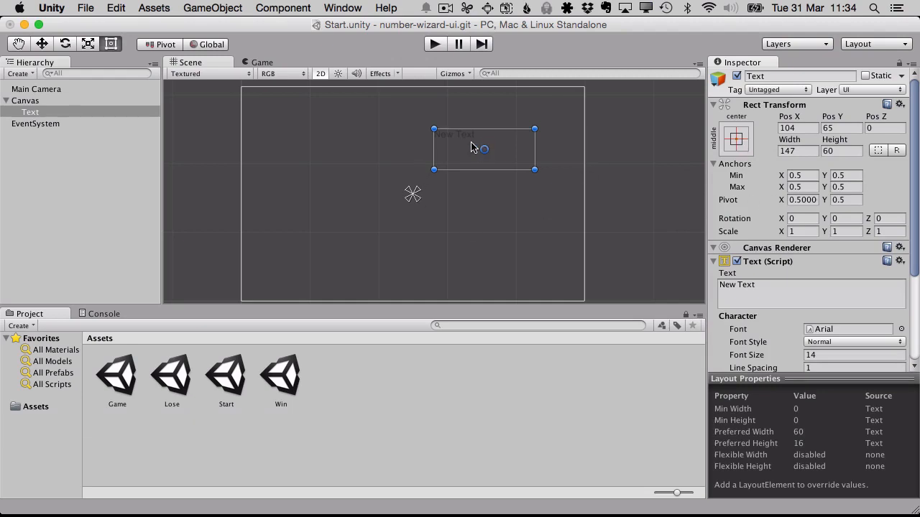
# - Centre the Text object horizontally at X 0 and reduce its frame height to about 41
pyautogui.click(758, 293)
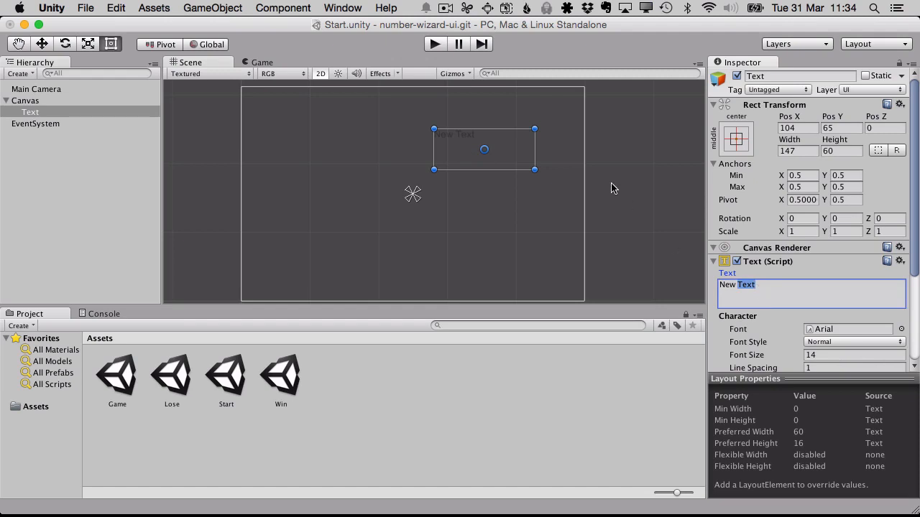
pyautogui.moveTo(488, 148); pyautogui.dragTo(442, 149)
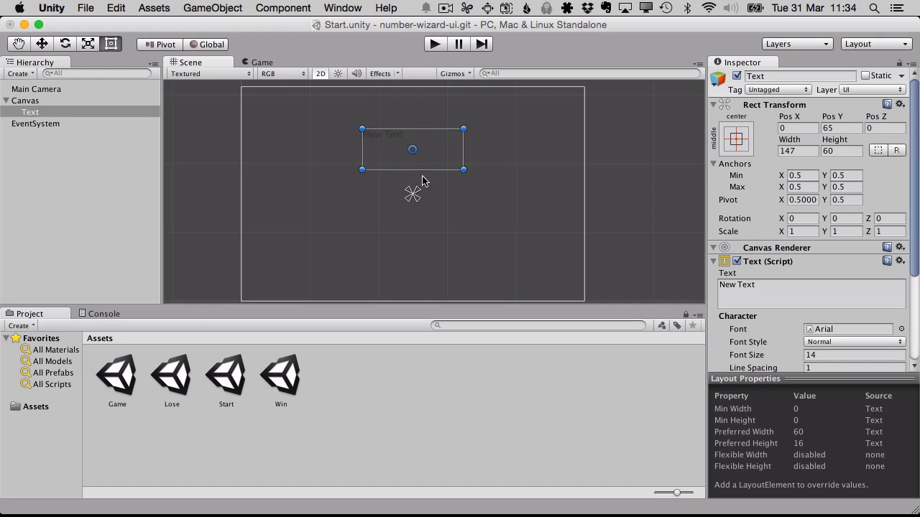
pyautogui.moveTo(417, 169); pyautogui.dragTo(416, 156)
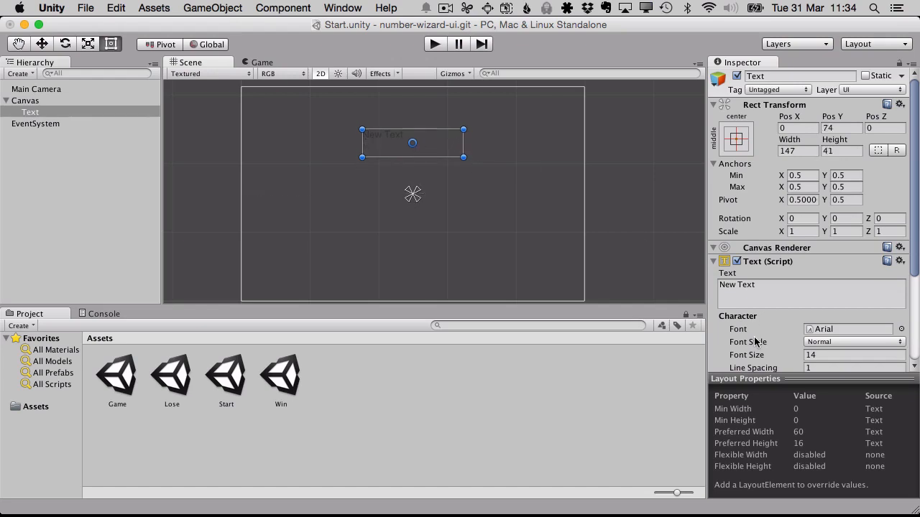
# - Replace the Text object's content with "Welcome to Number Wizard, Puny Human!"
pyautogui.doubleClick(750, 295)
pyautogui.press('BackSpace')
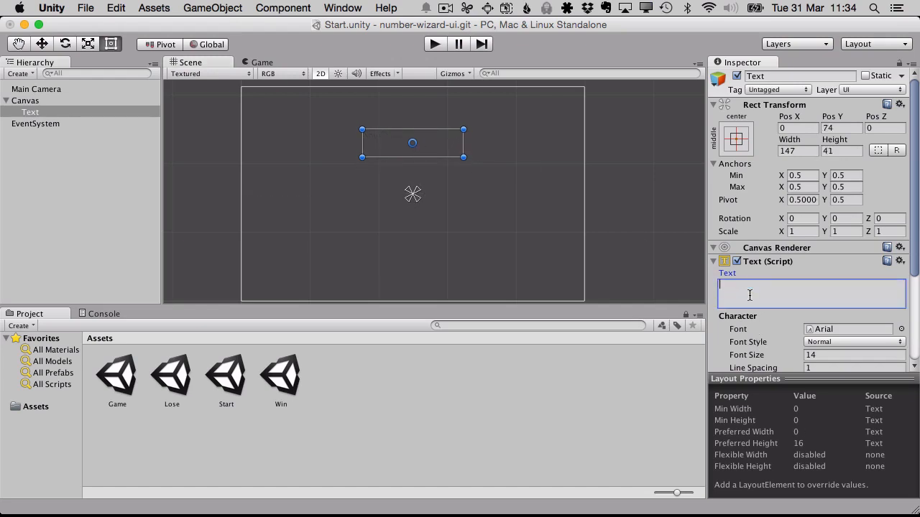
pyautogui.write('We')
pyautogui.press('BackSpace')
pyautogui.press('BackSpace')
pyautogui.press('BackSpace')
pyautogui.write('Number Wiza')
pyautogui.press('shift')
pyautogui.write('Puny Human')
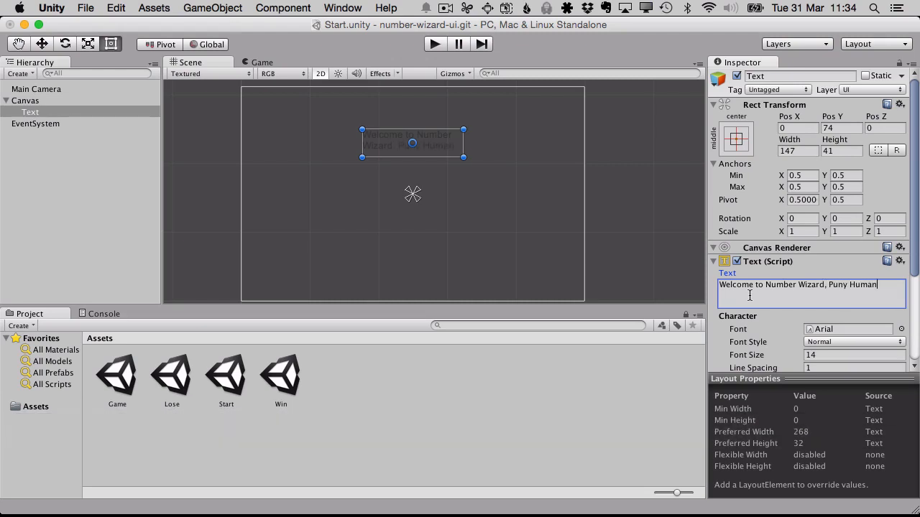
pyautogui.press('shift')
# - Set the text's font size to 32 and its colour to white
pyautogui.scroll(-3, 585, 220)
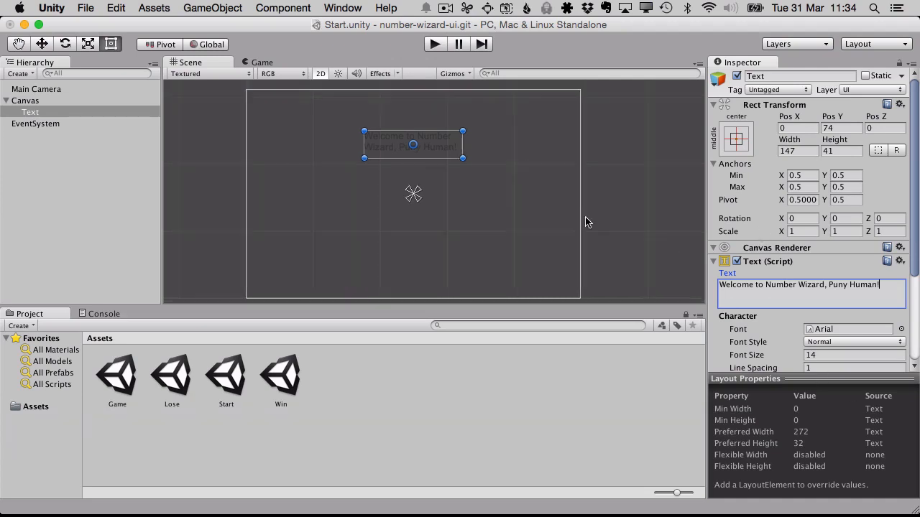
pyautogui.scroll(-5, 748, 360)
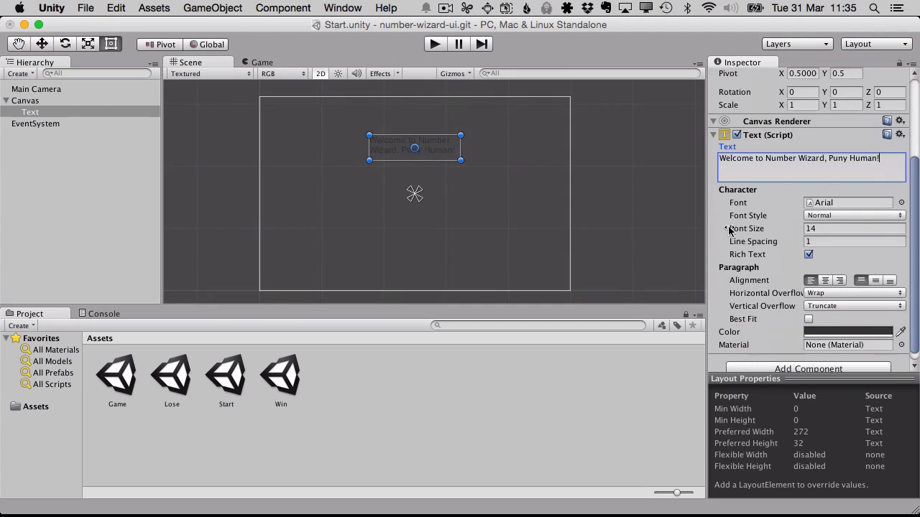
pyautogui.moveTo(730, 229)
pyautogui.mouseDown()
pyautogui.moveTo(761, 228)
pyautogui.moveTo(739, 228)
pyautogui.moveTo(748, 227)
pyautogui.mouseUp()
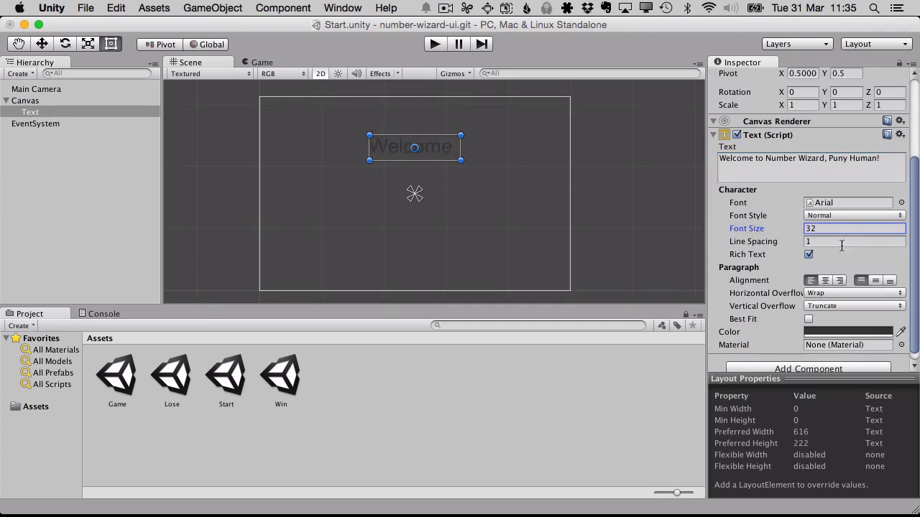
pyautogui.click(834, 332)
pyautogui.moveTo(295, 106); pyautogui.dragTo(240, 56)
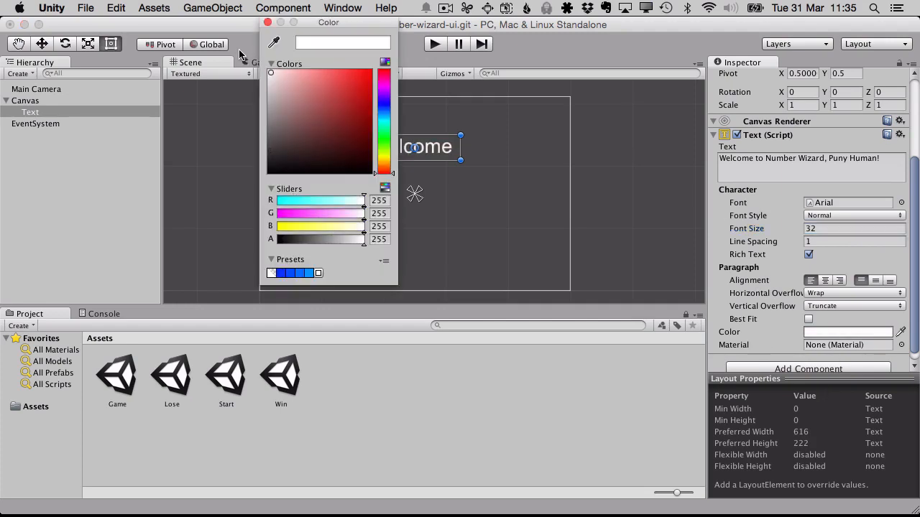
pyautogui.click(267, 22)
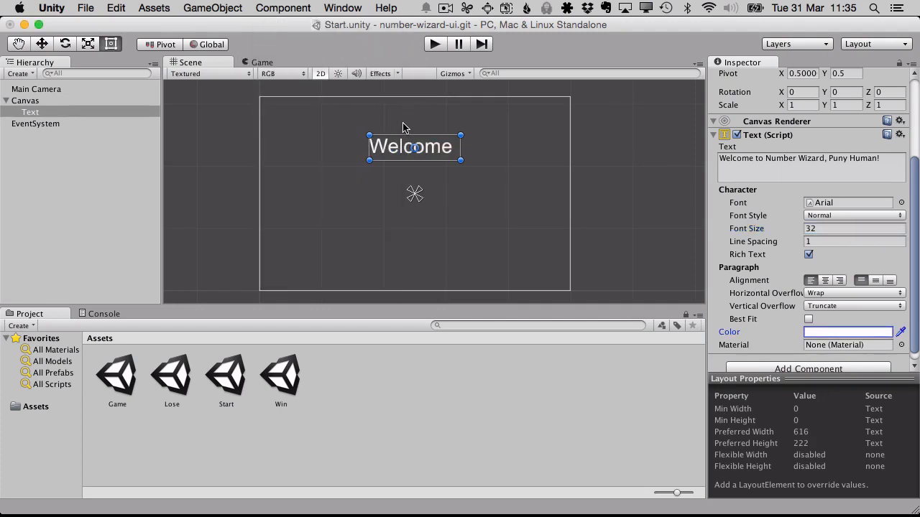
# - Enlarge the text's frame to about 432 wide, centre it horizontally in the canvas's upper half, and centre-align the text
pyautogui.moveTo(460, 160); pyautogui.dragTo(577, 199)
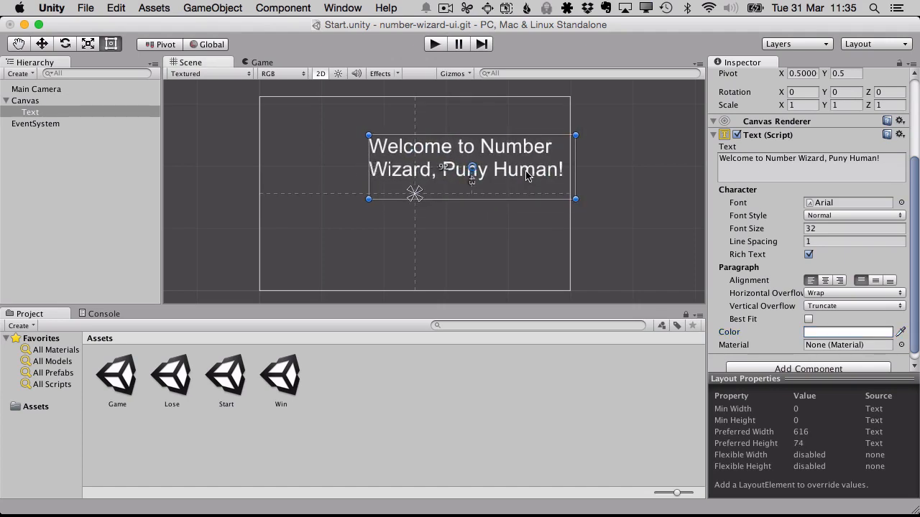
pyautogui.moveTo(527, 176); pyautogui.dragTo(465, 149)
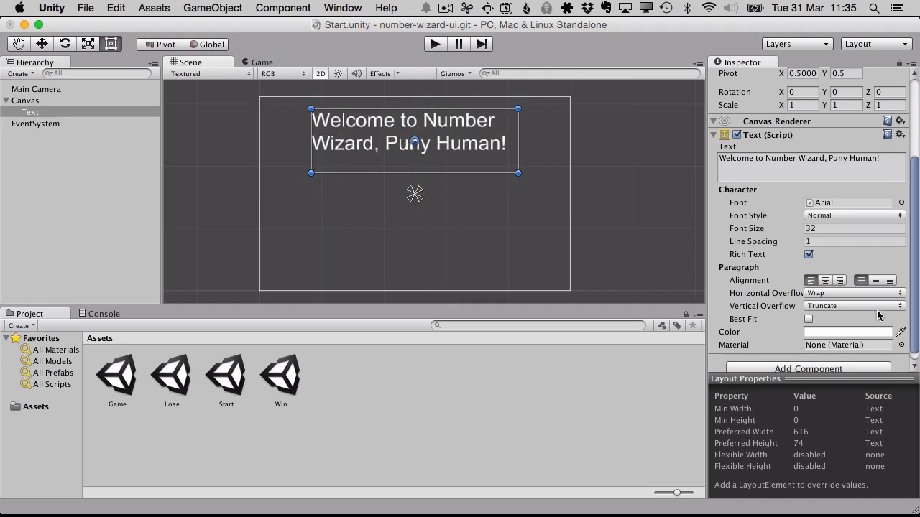
pyautogui.click(826, 281)
pyautogui.click(454, 170)
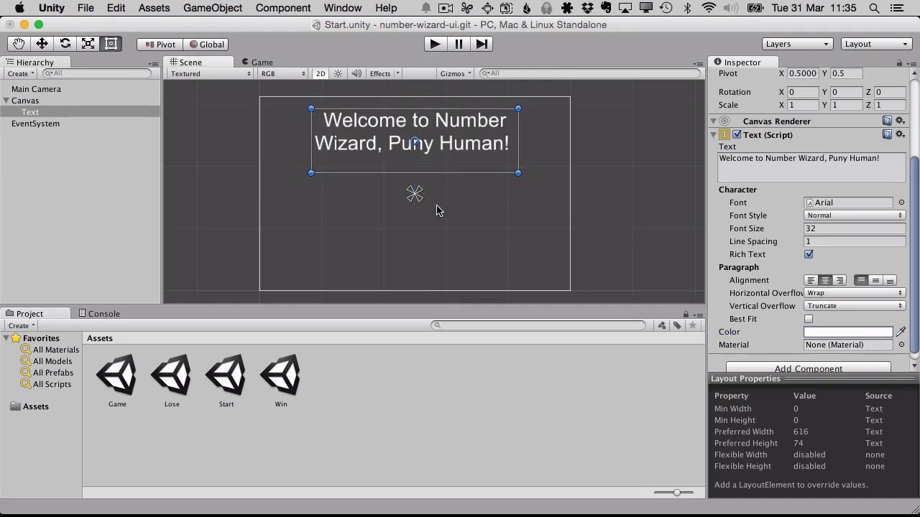
pyautogui.moveTo(517, 154); pyautogui.dragTo(589, 145)
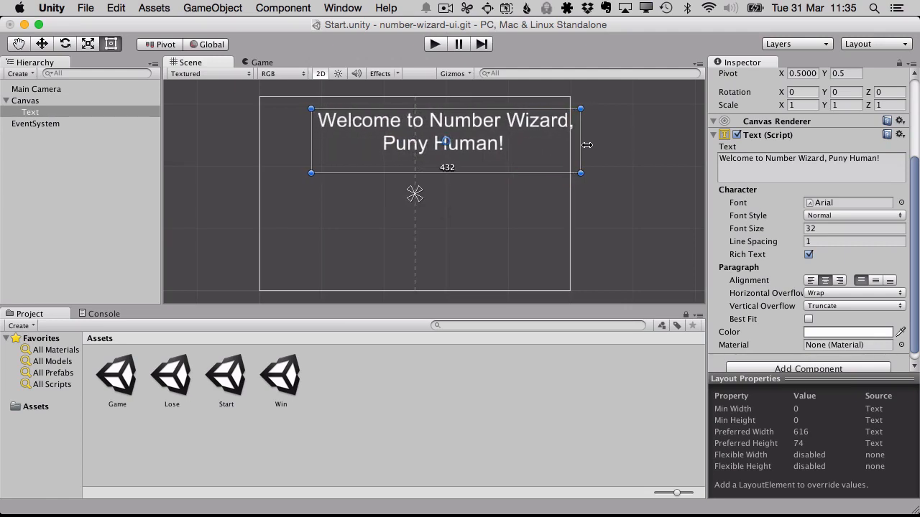
pyautogui.moveTo(503, 151); pyautogui.dragTo(460, 153)
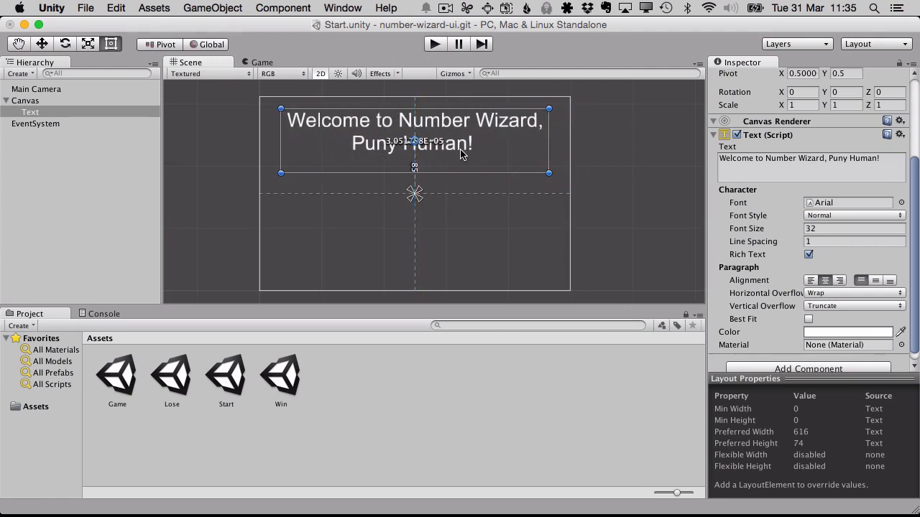
# - Remove the comma after "Wizard", put "Puny Human!" on its own second line, and deselect the text
pyautogui.click(831, 159)
pyautogui.click(831, 159)
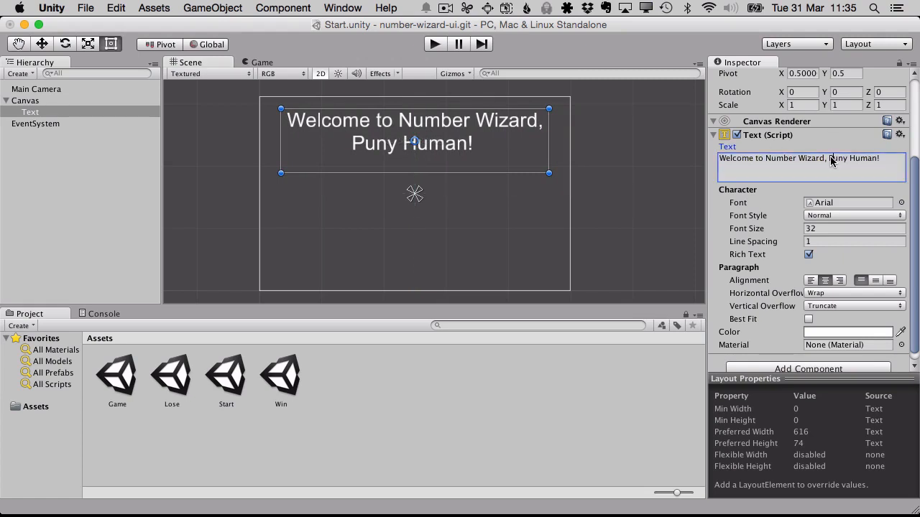
pyautogui.press('BackSpace')
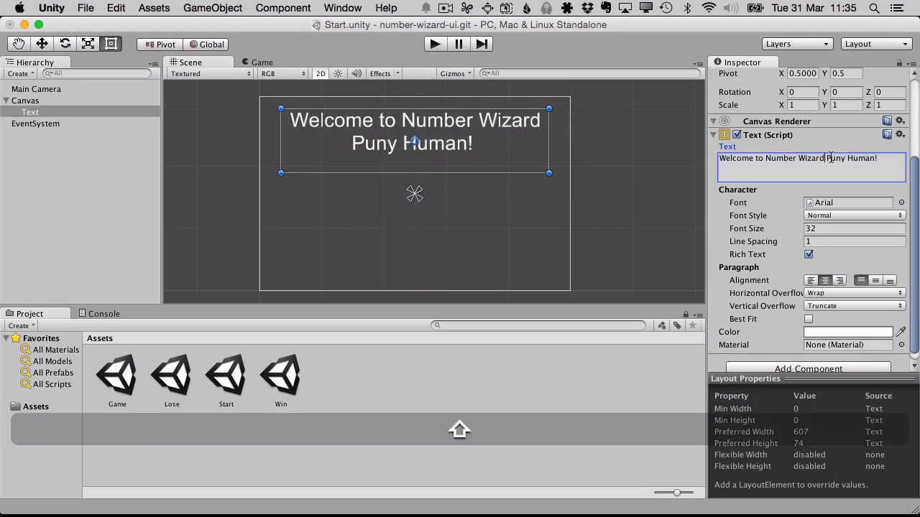
pyautogui.hotkey('shift', 'Return')
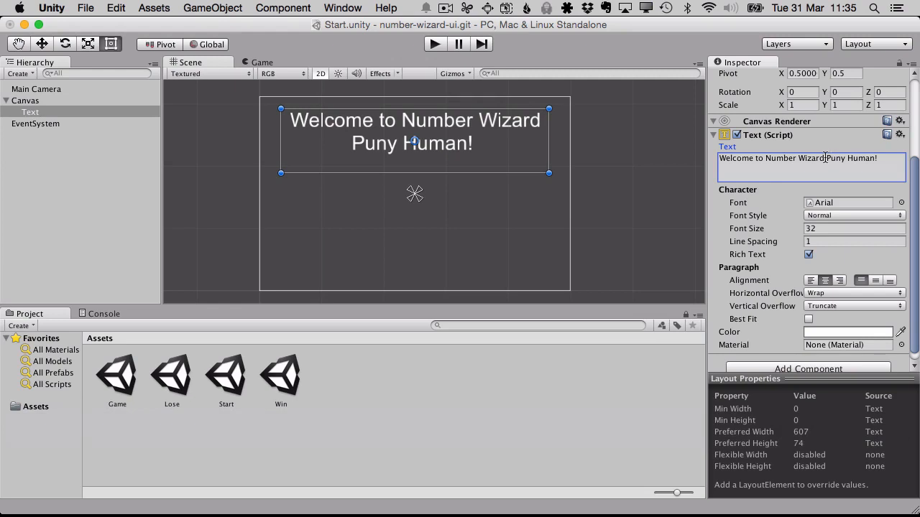
pyautogui.press('super+a')
pyautogui.press('BackSpace')
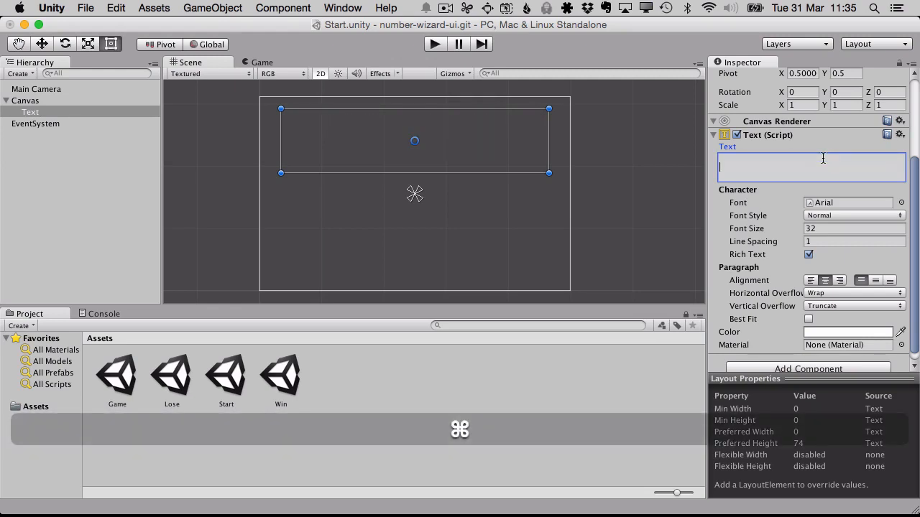
pyautogui.press('super+z')
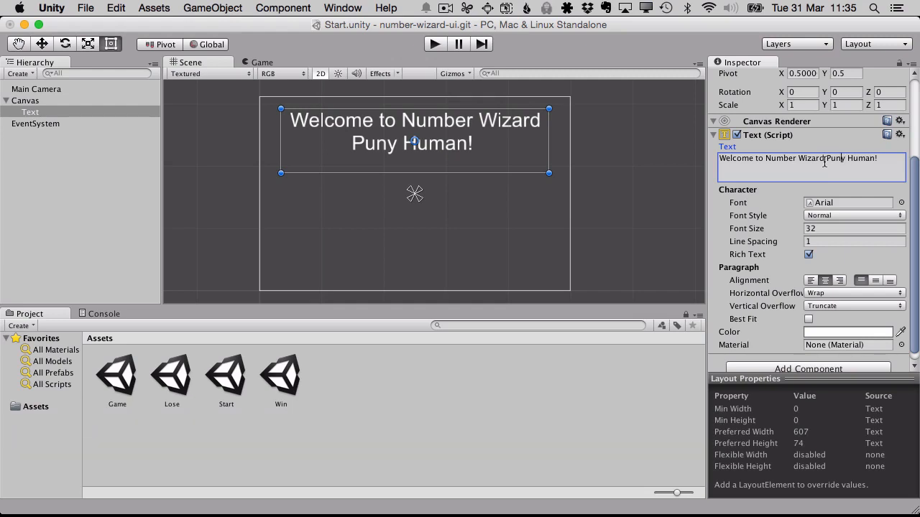
pyautogui.press('Return')
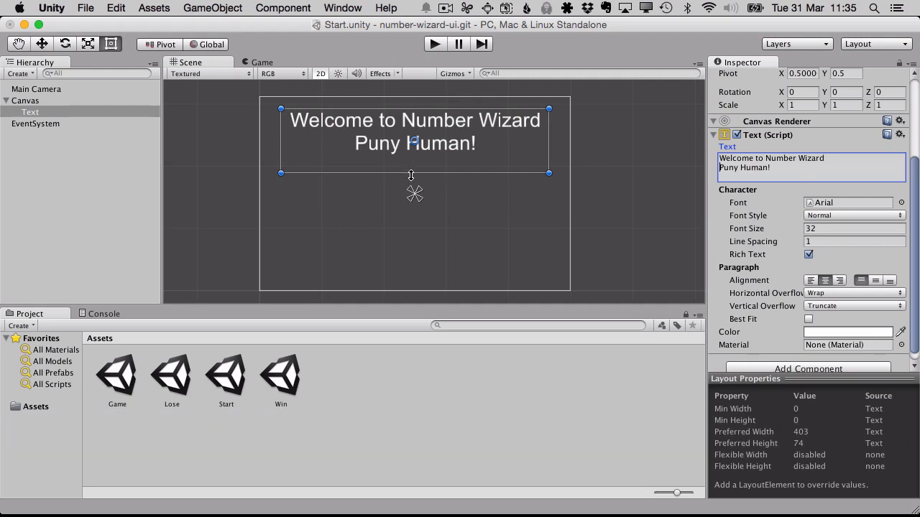
pyautogui.moveTo(414, 173)
pyautogui.mouseDown()
pyautogui.moveTo(407, 154)
pyautogui.moveTo(415, 172)
pyautogui.mouseUp()
pyautogui.click(649, 117)
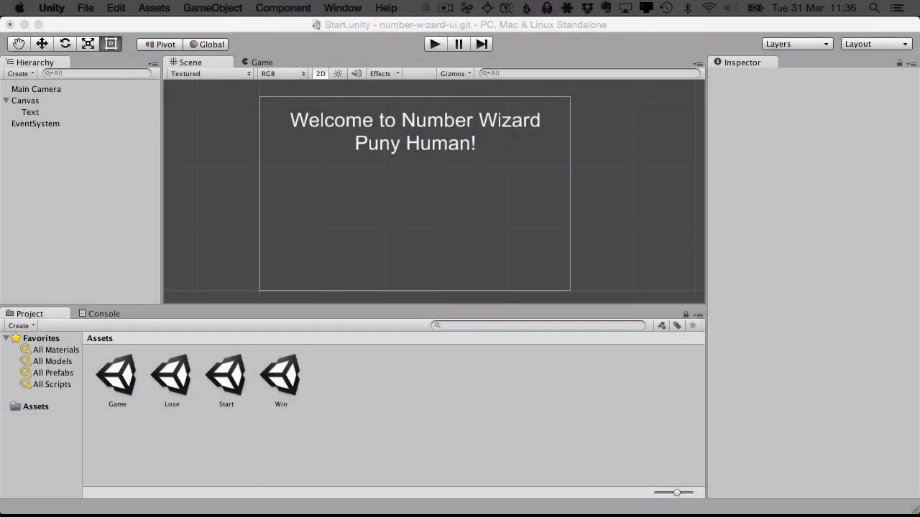
# - Add a second UI Text object to the Canvas and position it at the canvas's centre, at X 0, Y 0
pyautogui.click(27, 103)
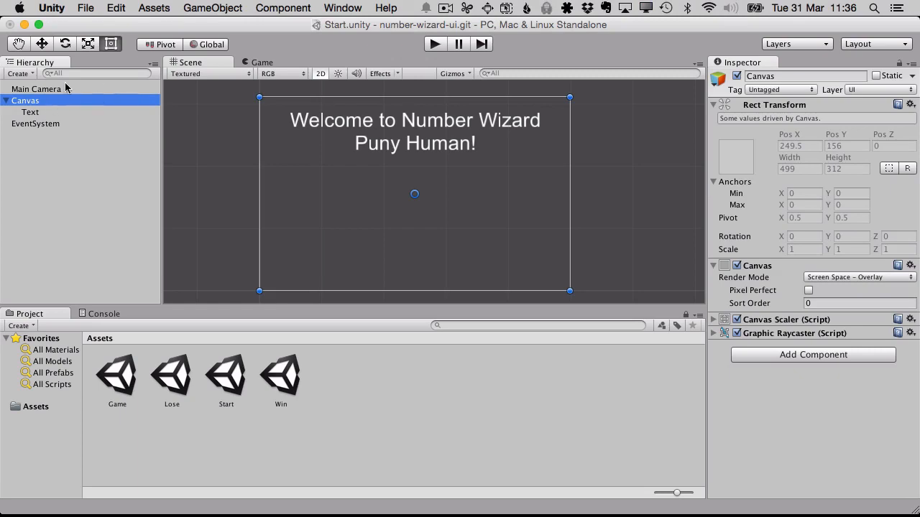
pyautogui.click(201, 8)
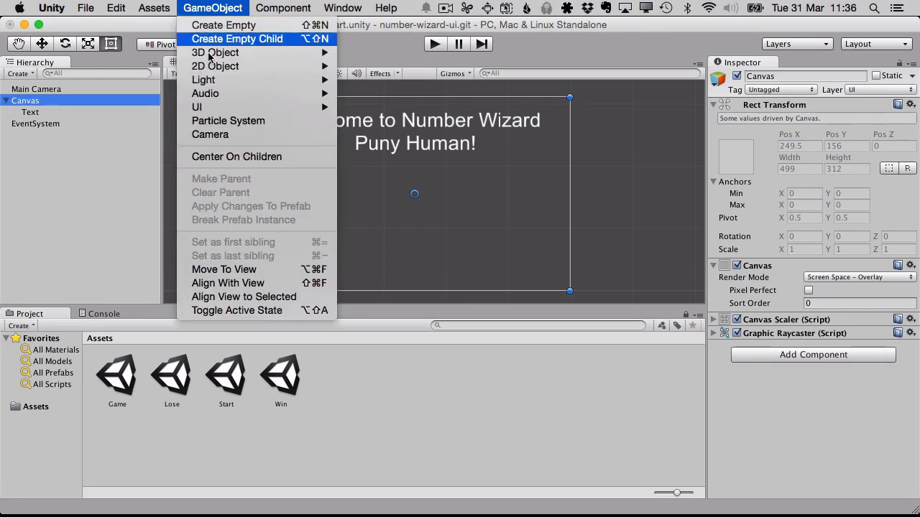
pyautogui.moveTo(225, 107)
pyautogui.click(392, 135)
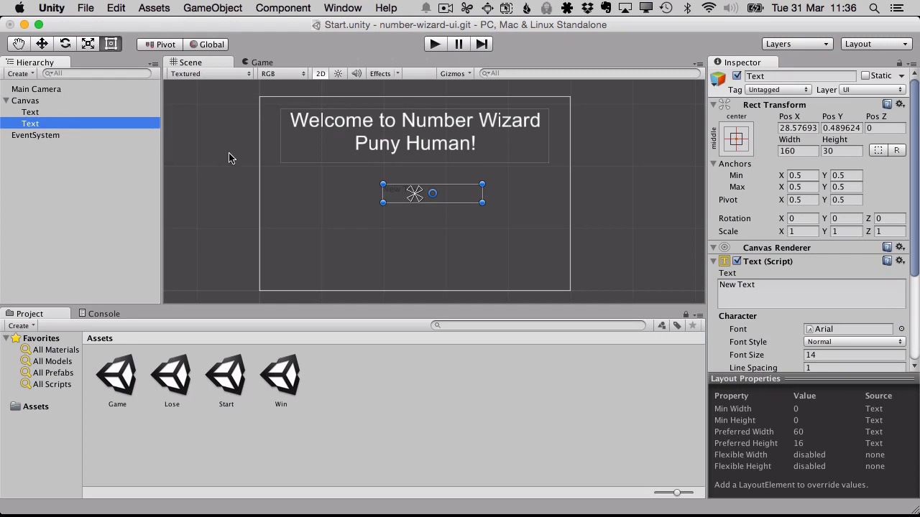
pyautogui.moveTo(465, 204); pyautogui.dragTo(444, 199)
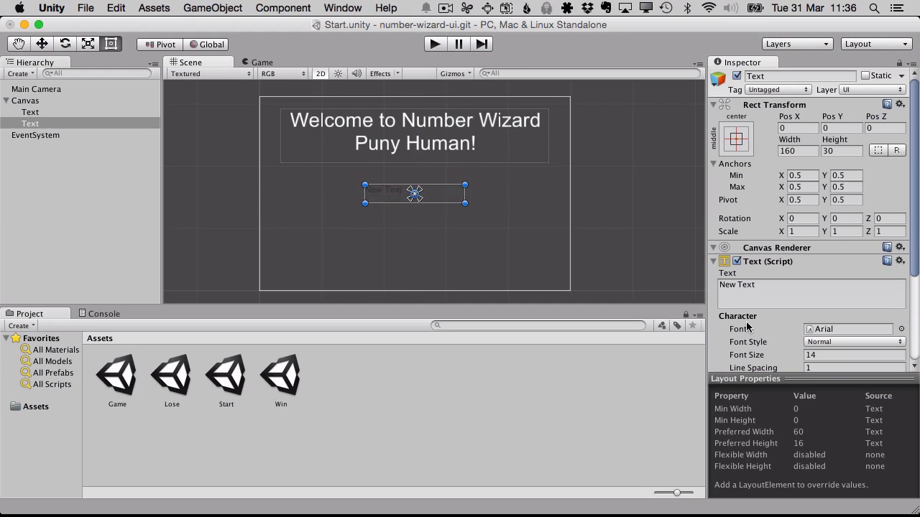
# - Set the new text's colour to golden yellow, RGB 255, 206, 0
pyautogui.scroll(-5, 821, 335)
pyautogui.click(826, 323)
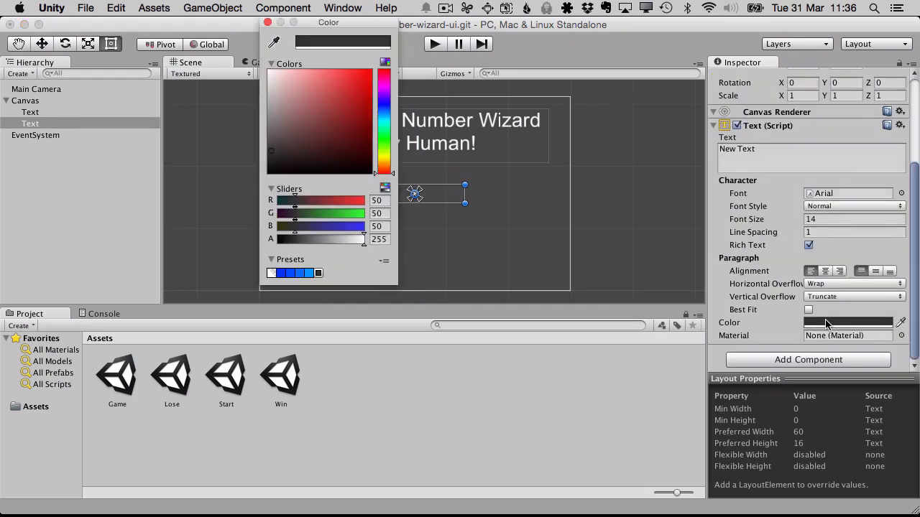
pyautogui.moveTo(388, 140); pyautogui.dragTo(383, 159)
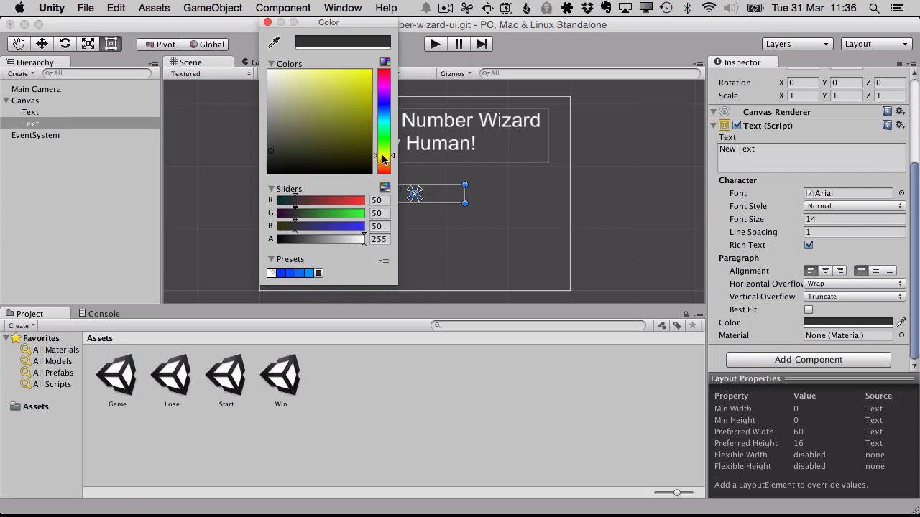
pyautogui.moveTo(358, 85)
pyautogui.mouseDown()
pyautogui.moveTo(380, 84)
pyautogui.moveTo(384, 50)
pyautogui.mouseUp()
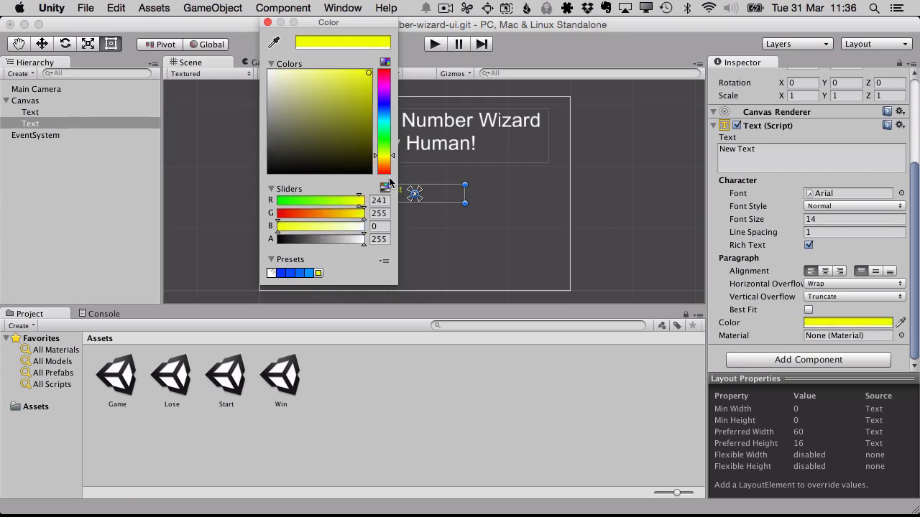
pyautogui.moveTo(384, 161); pyautogui.dragTo(384, 165)
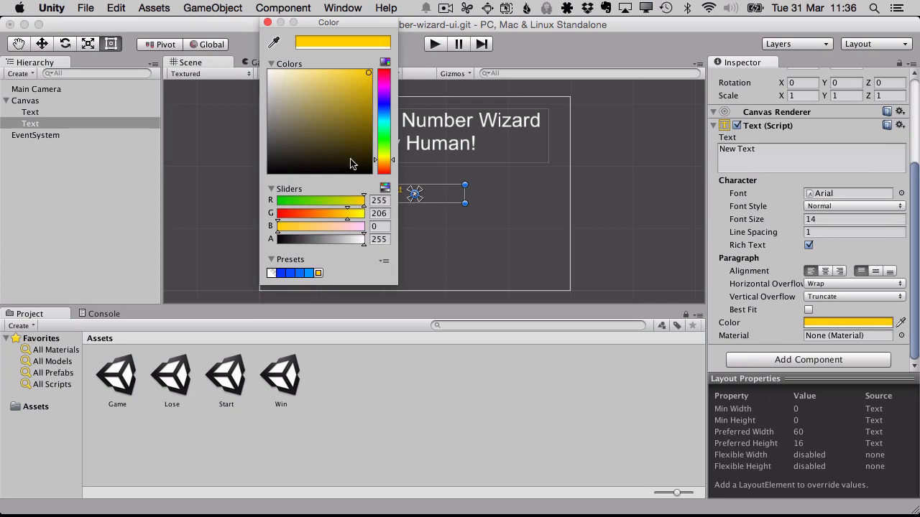
pyautogui.click(268, 23)
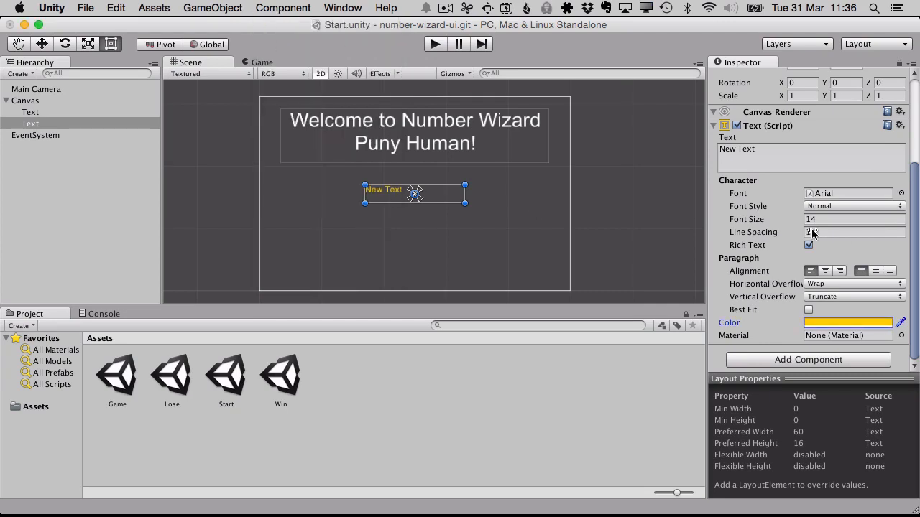
# - Enlarge the new text's frame to about 284 by 59 and set its font size to 25
pyautogui.moveTo(726, 221); pyautogui.dragTo(748, 225)
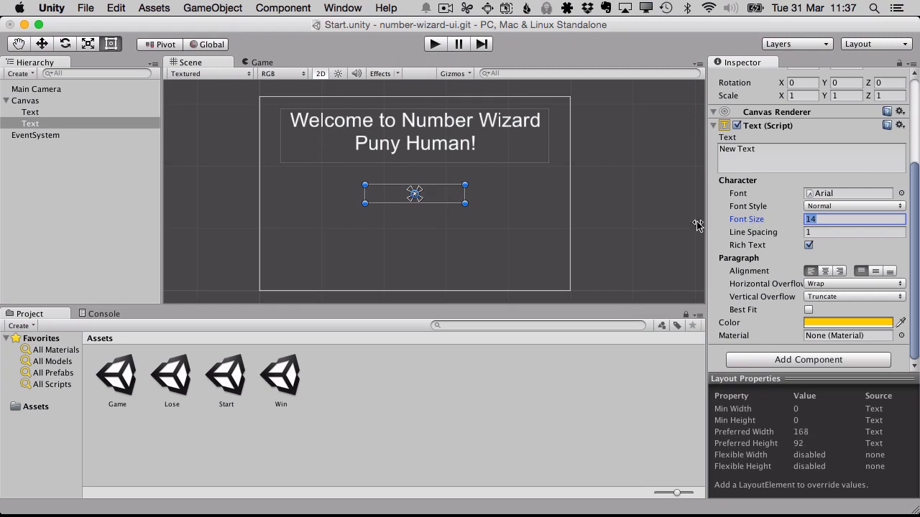
pyautogui.moveTo(466, 204); pyautogui.dragTo(545, 222)
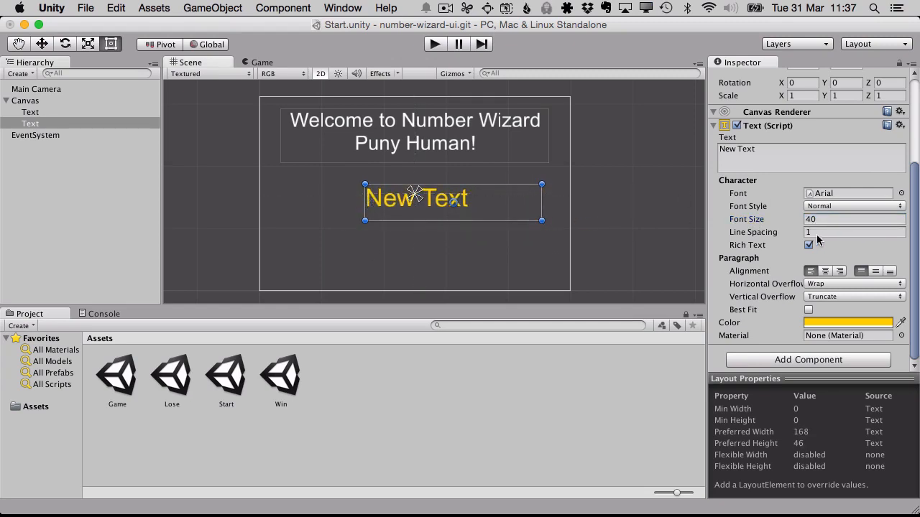
pyautogui.moveTo(763, 221); pyautogui.dragTo(749, 225)
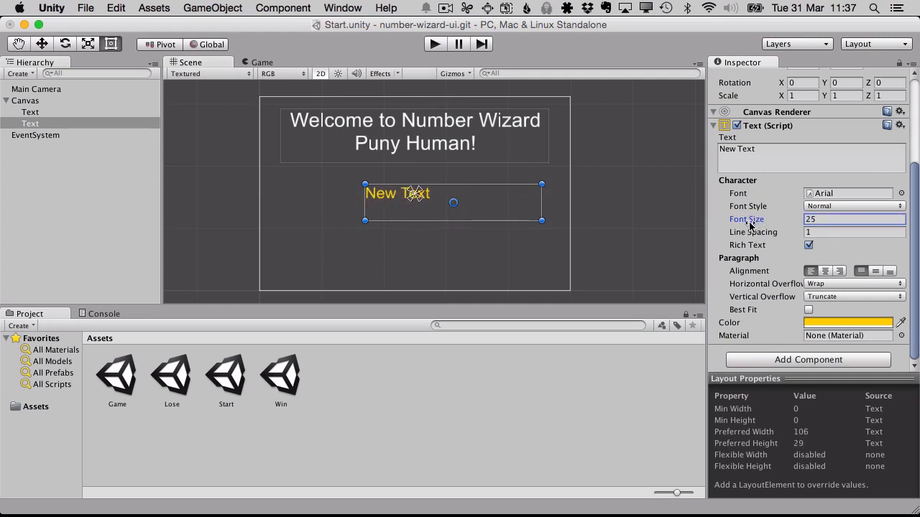
# - Replace the new text's content with "Choose a number between 1 and 1000 if you dare!"
pyautogui.doubleClick(778, 165)
pyautogui.press('BackSpace')
pyautogui.press('BackSpace')
pyautogui.press('BackSpace')
pyautogui.press('BackSpace')
pyautogui.press('BackSpace')
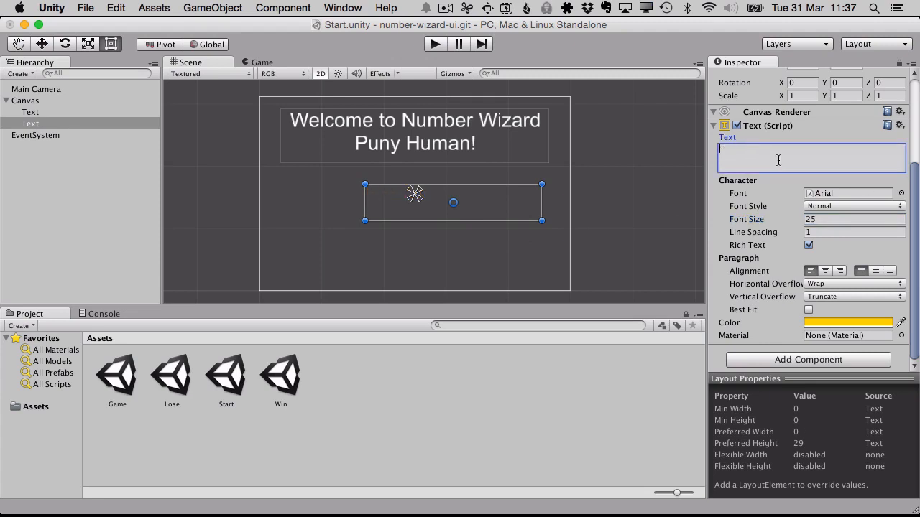
pyautogui.write('Choose')
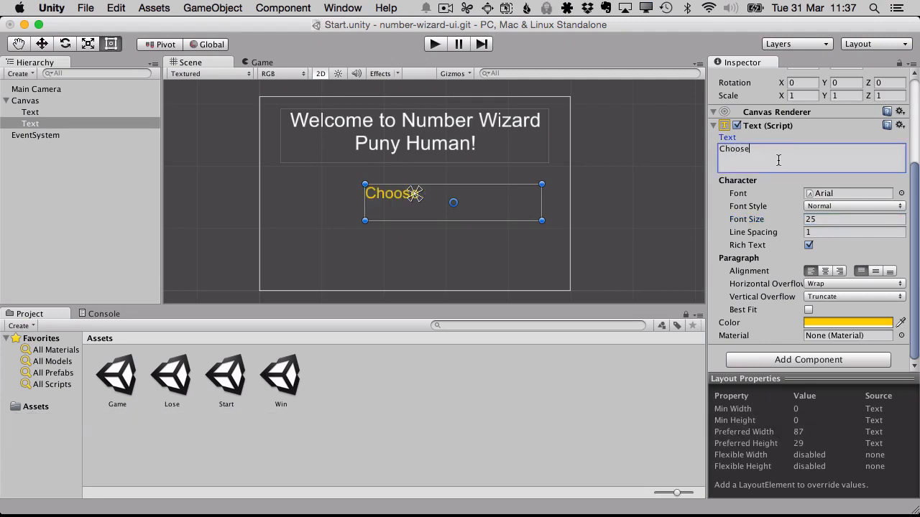
pyautogui.write(' a nume')
pyautogui.press('BackSpace')
pyautogui.press('BackSpace')
pyautogui.press('BackSpace')
pyautogui.write('be')
pyautogui.press('BackSpace')
pyautogui.press('BackSpace')
pyautogui.press('BackSpace')
pyautogui.write('mber between')
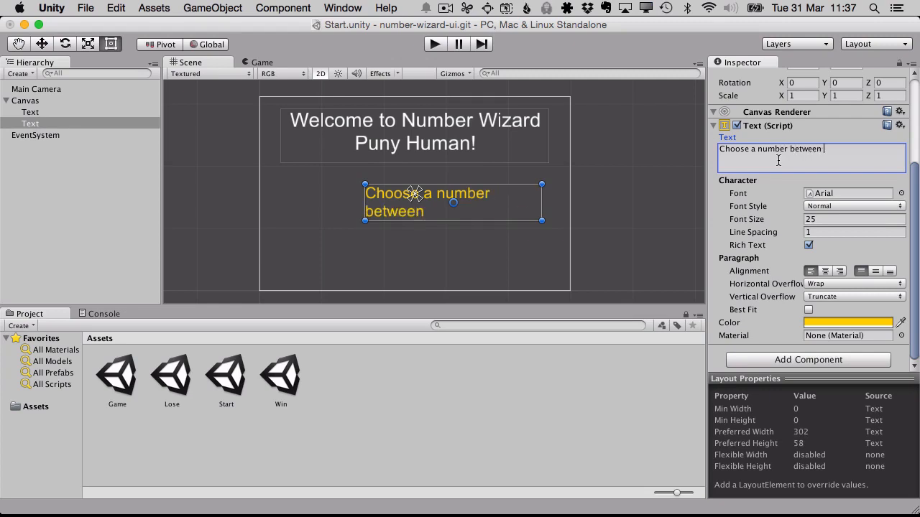
pyautogui.write(' 1 and 1000 if y')
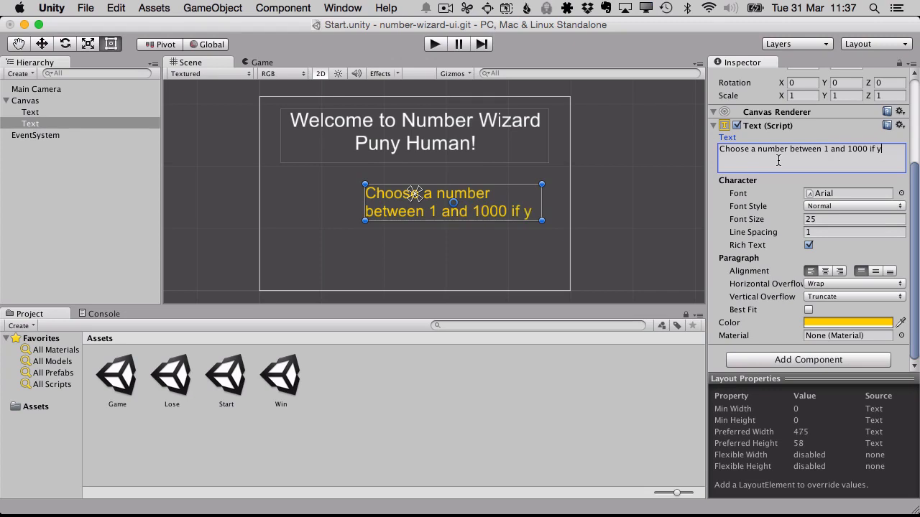
pyautogui.write('ou dare!')
# - Centre the yellow text's frame below the title, widen it to match the title's frame, and centre-align the text
pyautogui.click(448, 230)
pyautogui.click(441, 203)
pyautogui.moveTo(468, 215); pyautogui.dragTo(430, 210)
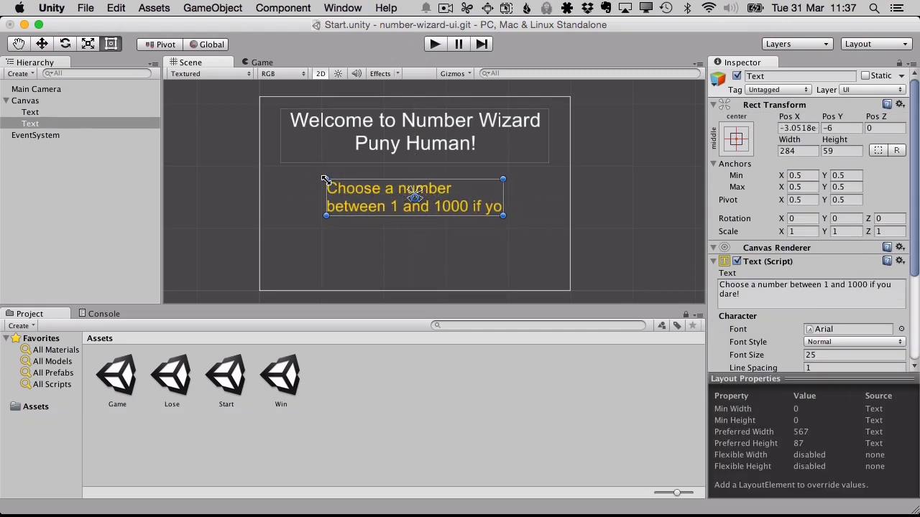
pyautogui.moveTo(324, 179); pyautogui.dragTo(279, 183)
pyautogui.scroll(-5, 796, 269)
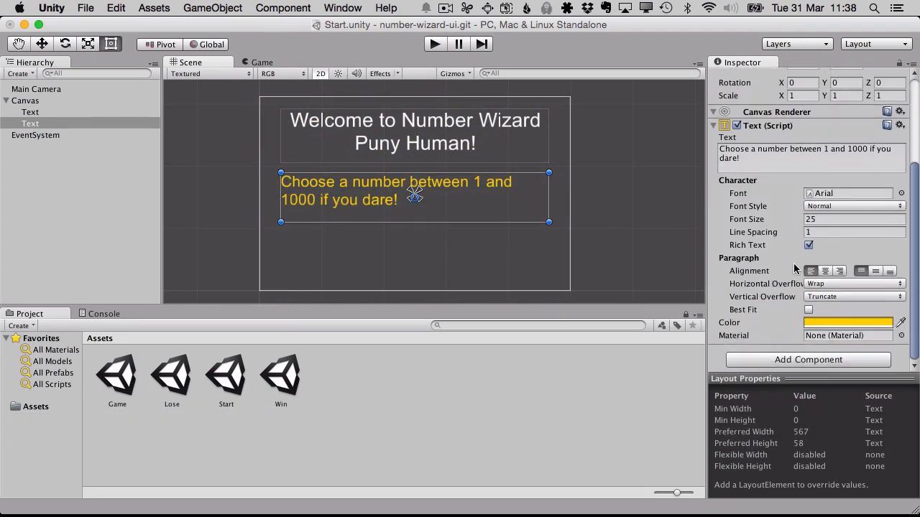
pyautogui.click(825, 272)
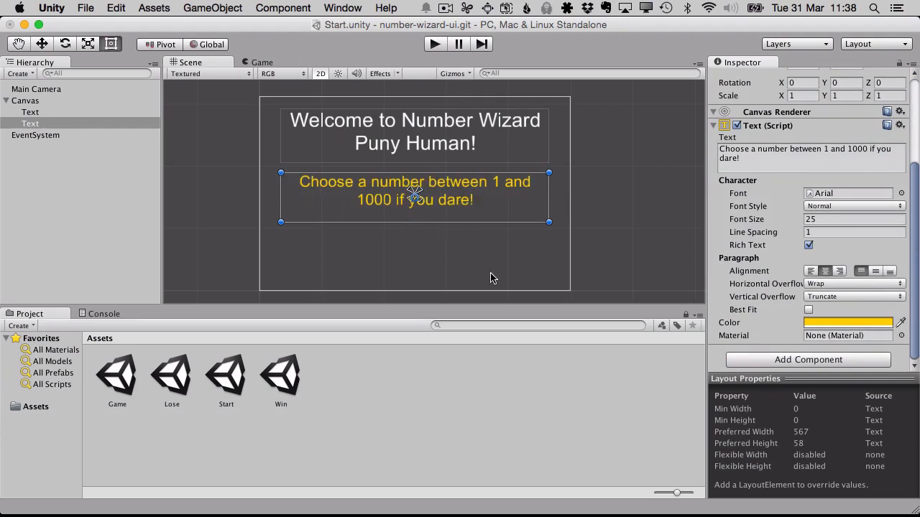
# - Deselect the yellow text, play the scene to check both texts in the Game view, and stop playback
pyautogui.click(480, 255)
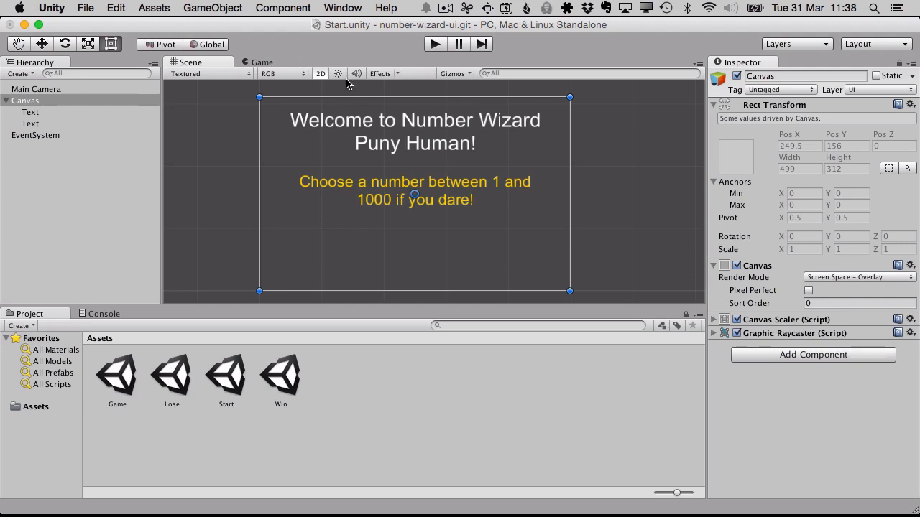
pyautogui.click(436, 45)
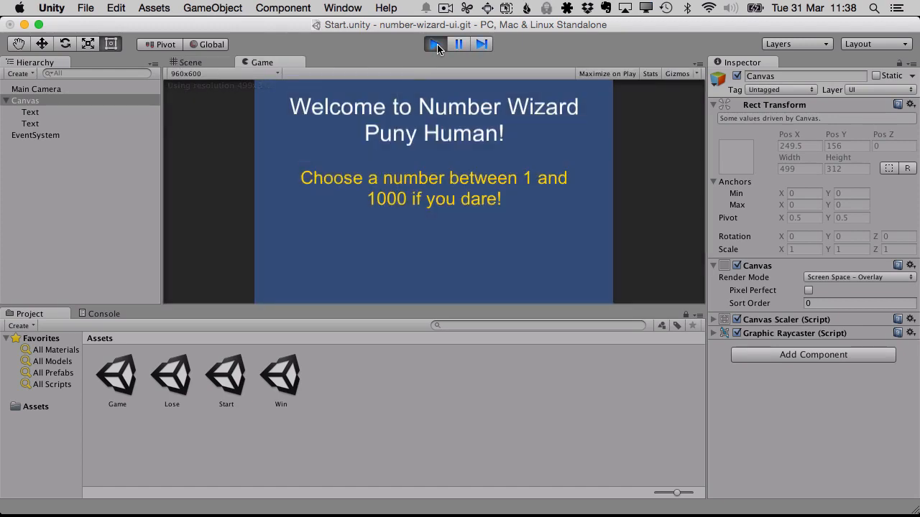
pyautogui.click(435, 45)
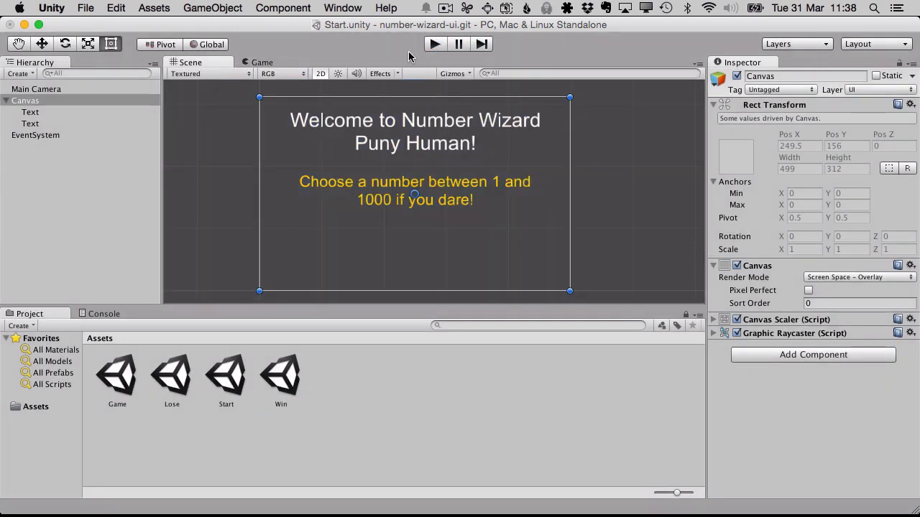
# - Set the Main Camera's background colour to black
pyautogui.click(43, 89)
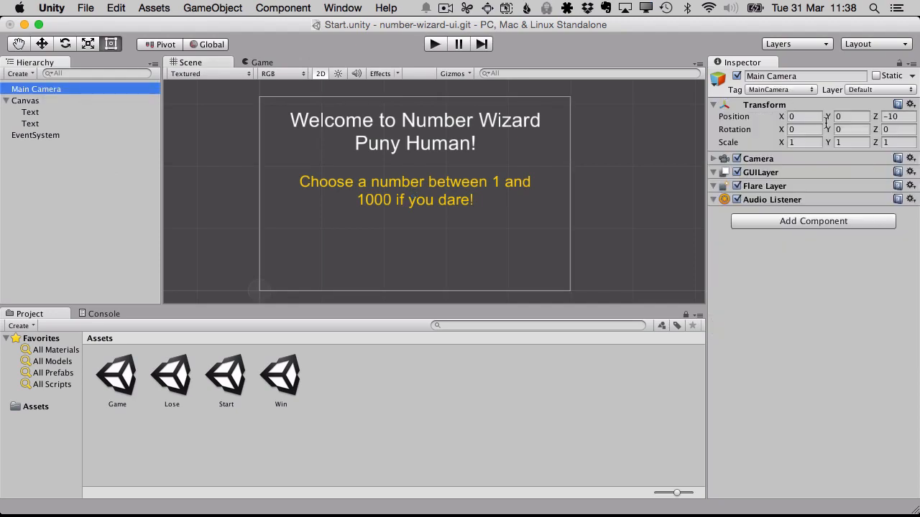
pyautogui.click(715, 159)
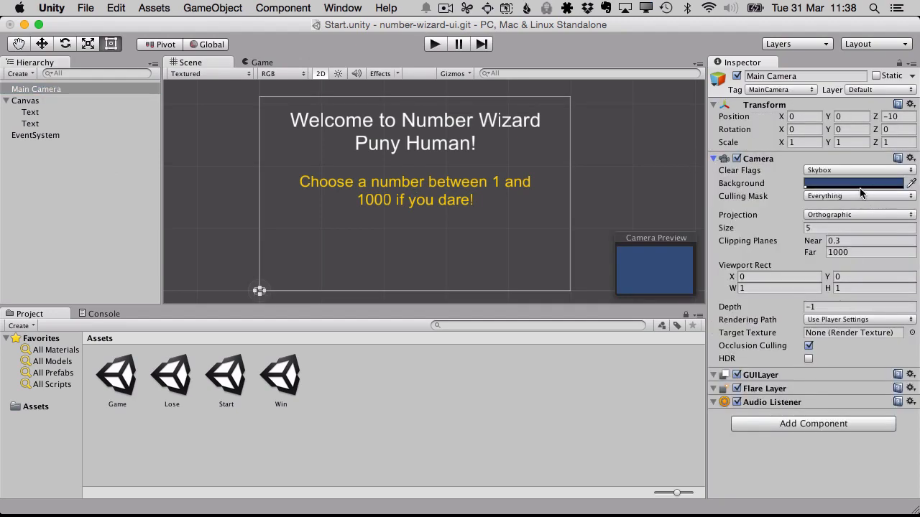
pyautogui.click(856, 184)
pyautogui.moveTo(339, 131); pyautogui.dragTo(220, 217)
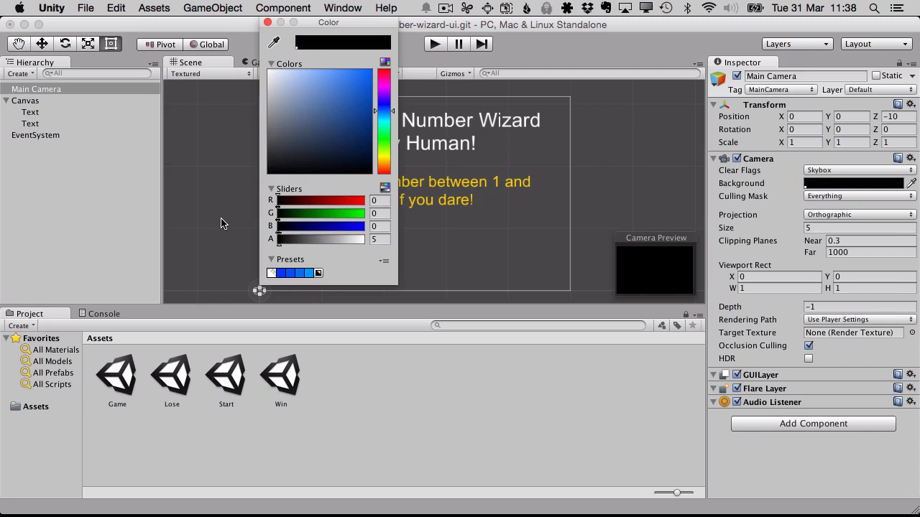
pyautogui.click(268, 23)
# - Play the scene to check the texts against the black background, stop playback, and select the EventSystem
pyautogui.click(434, 47)
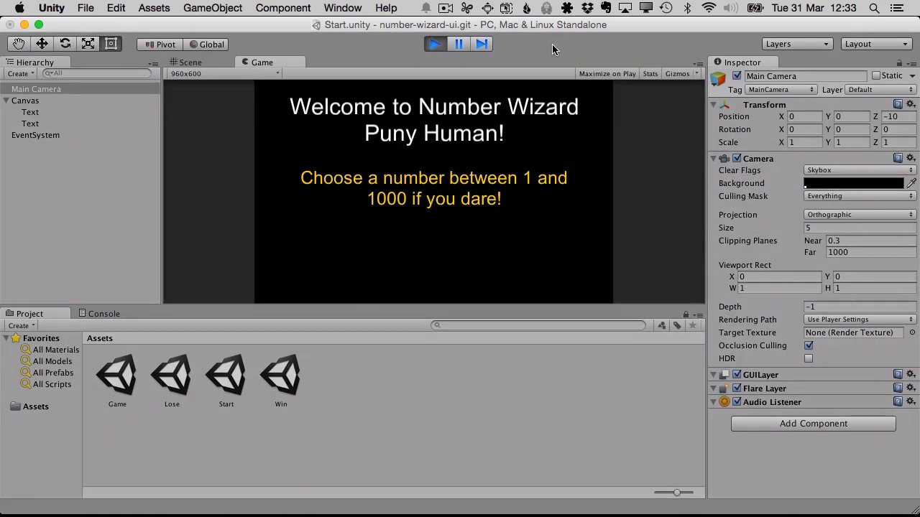
pyautogui.click(436, 46)
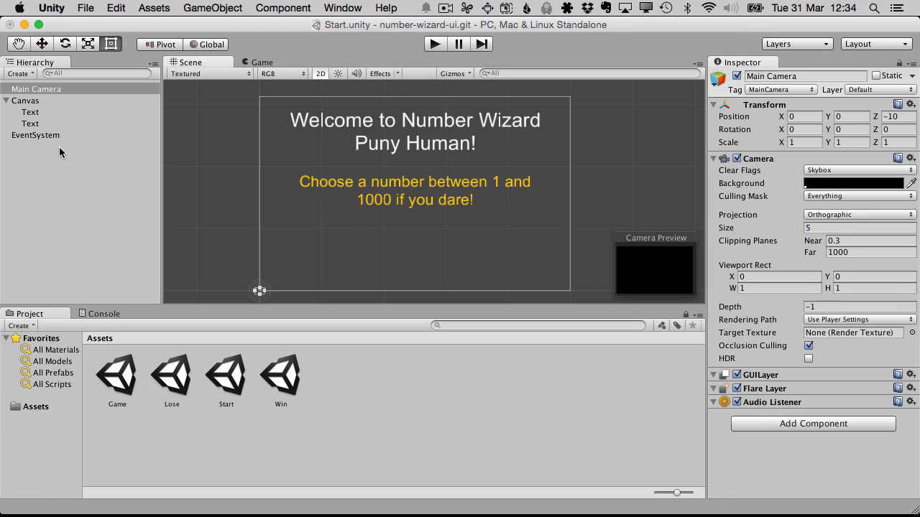
pyautogui.click(32, 135)
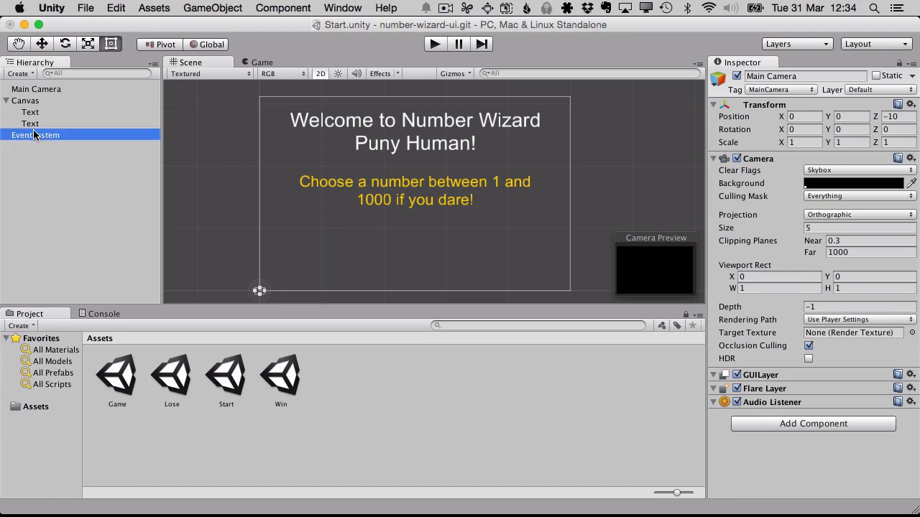